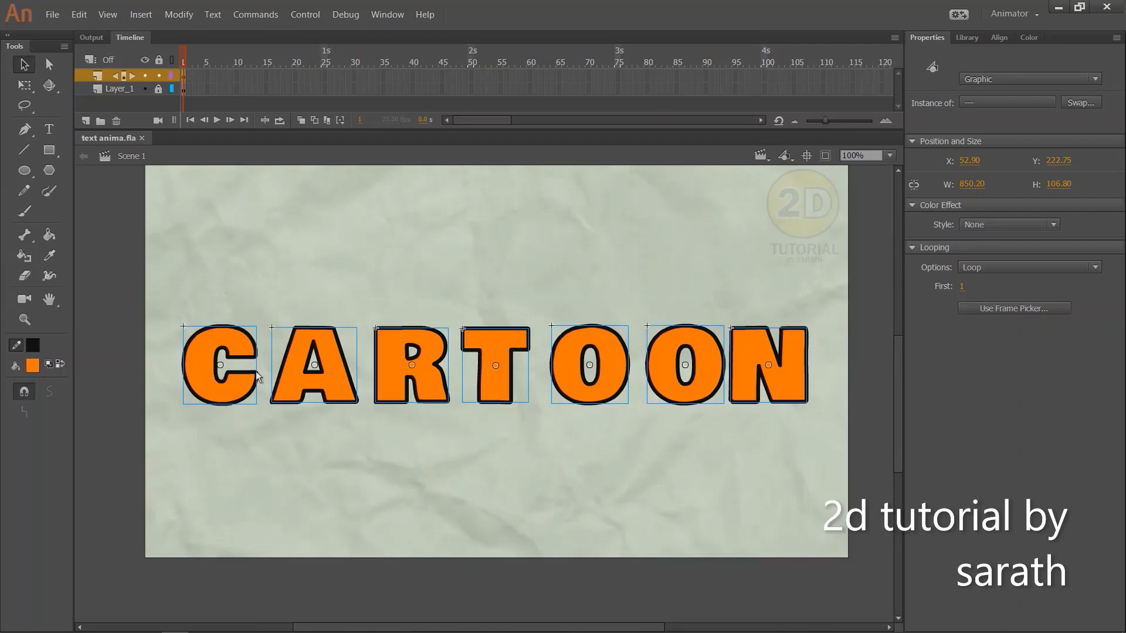
Add a static text reading BBB on the stage above the word CARTOON
{"action": "left_click", "coordinate": [487, 206]}
{"action": "mouse_move", "coordinate": [405, 270]}
{"action": "left_mouse_down"}
{"action": "mouse_move", "coordinate": [396, 213]}
{"action": "mouse_move", "coordinate": [412, 261]}
{"action": "mouse_move", "coordinate": [404, 283]}
{"action": "left_mouse_up"}
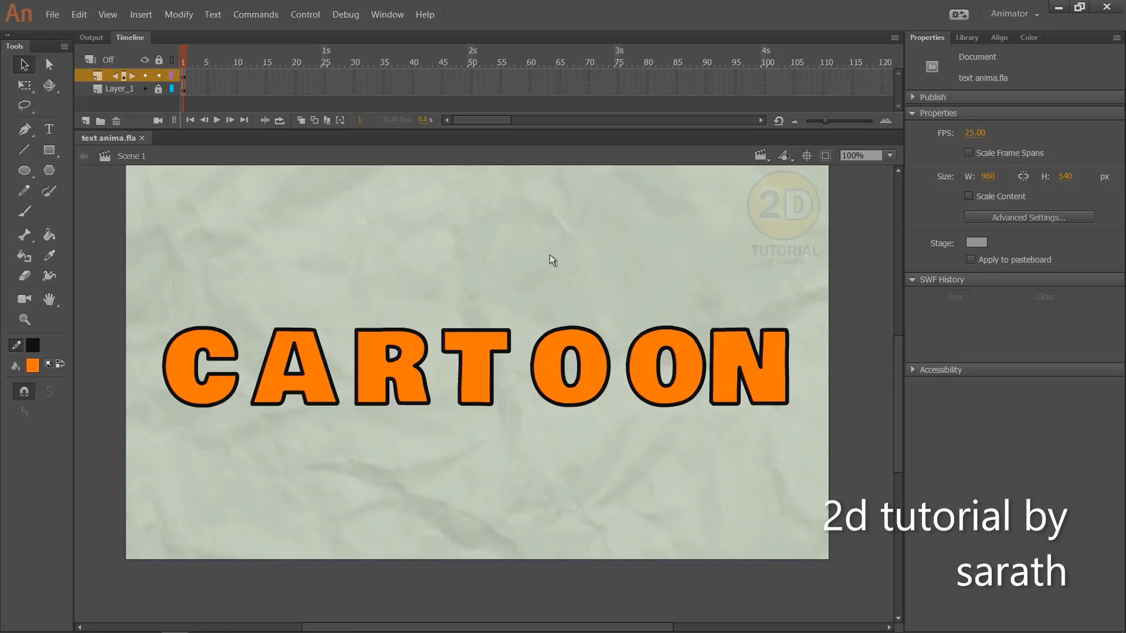
{"action": "left_click", "coordinate": [48, 135]}
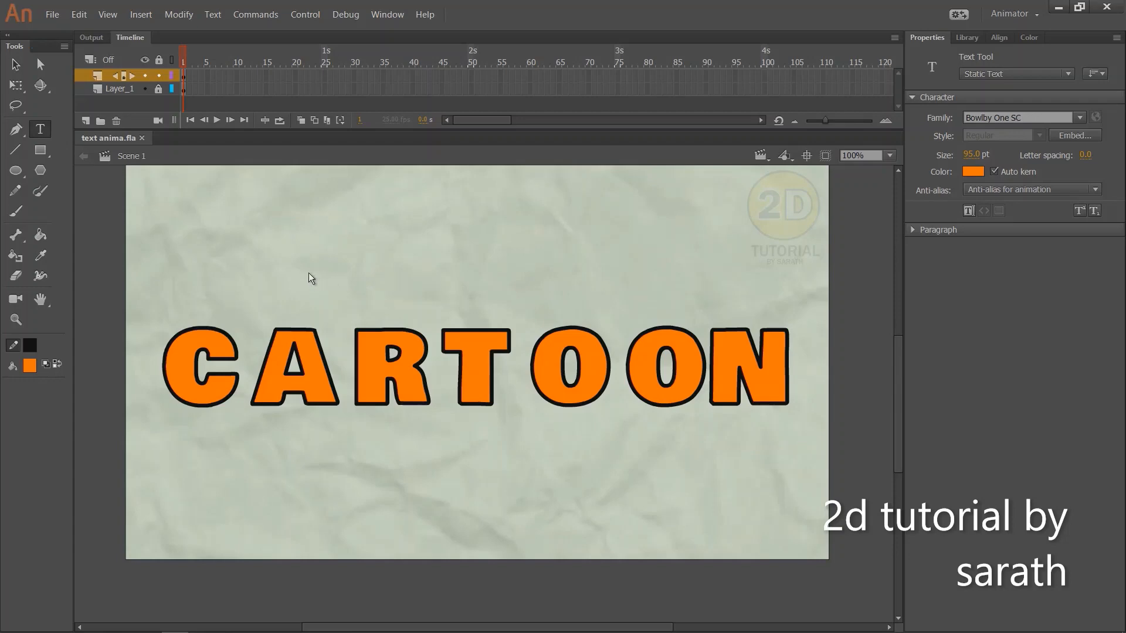
{"action": "left_click", "coordinate": [329, 278]}
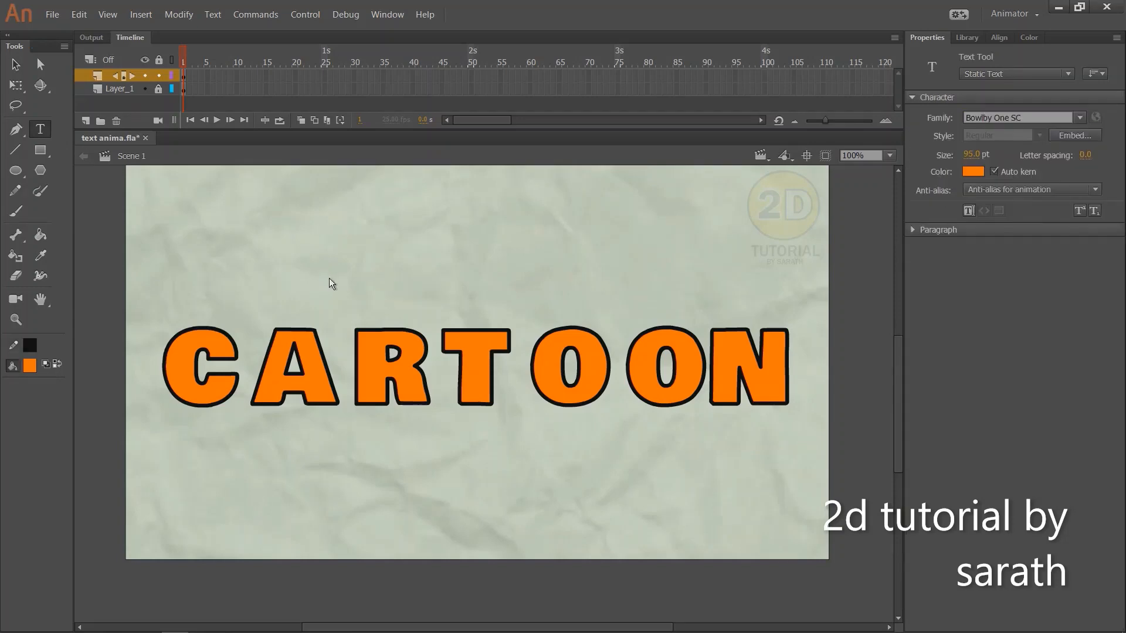
{"action": "left_click", "coordinate": [392, 269]}
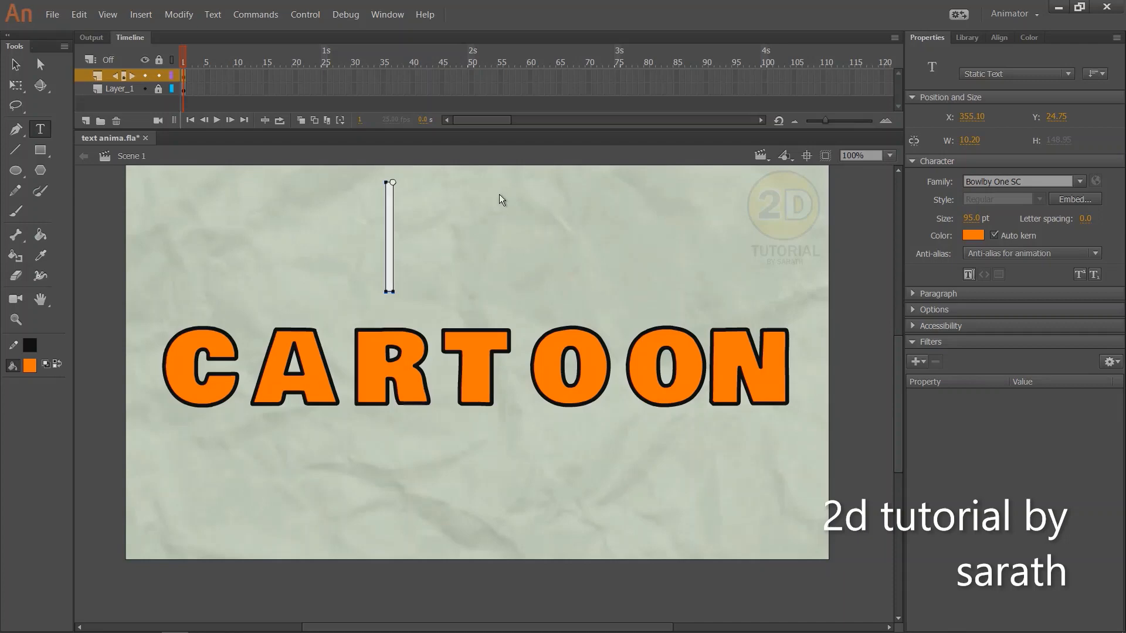
{"action": "type", "text": "BBB"}
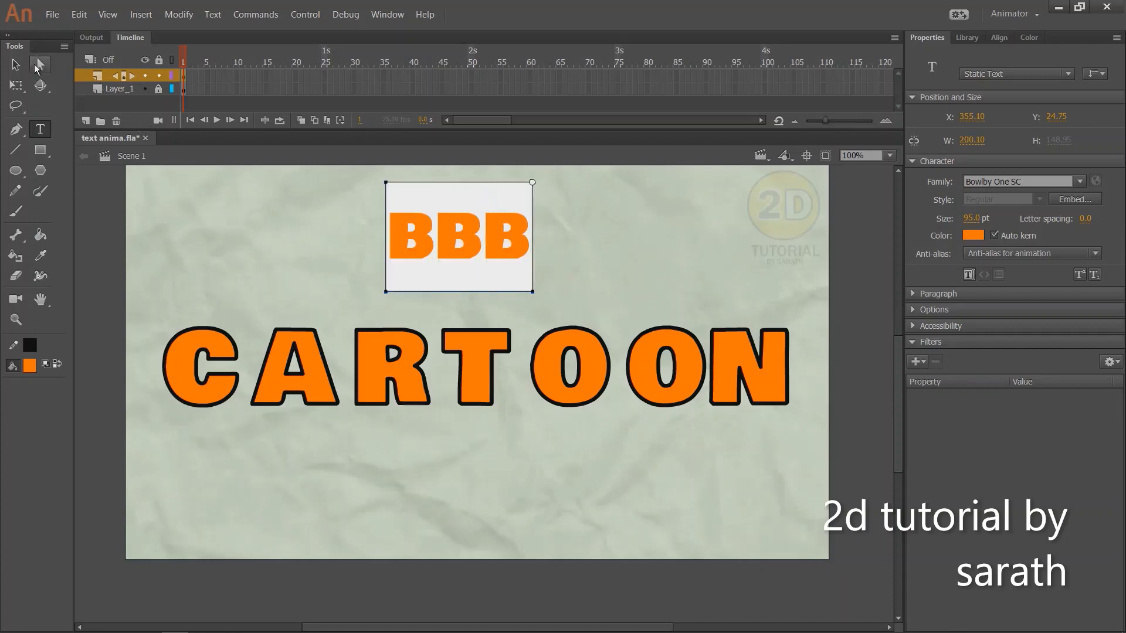
{"action": "left_click", "coordinate": [16, 64]}
{"action": "left_click_drag", "start_coordinate": [455, 239], "coordinate": [456, 243]}
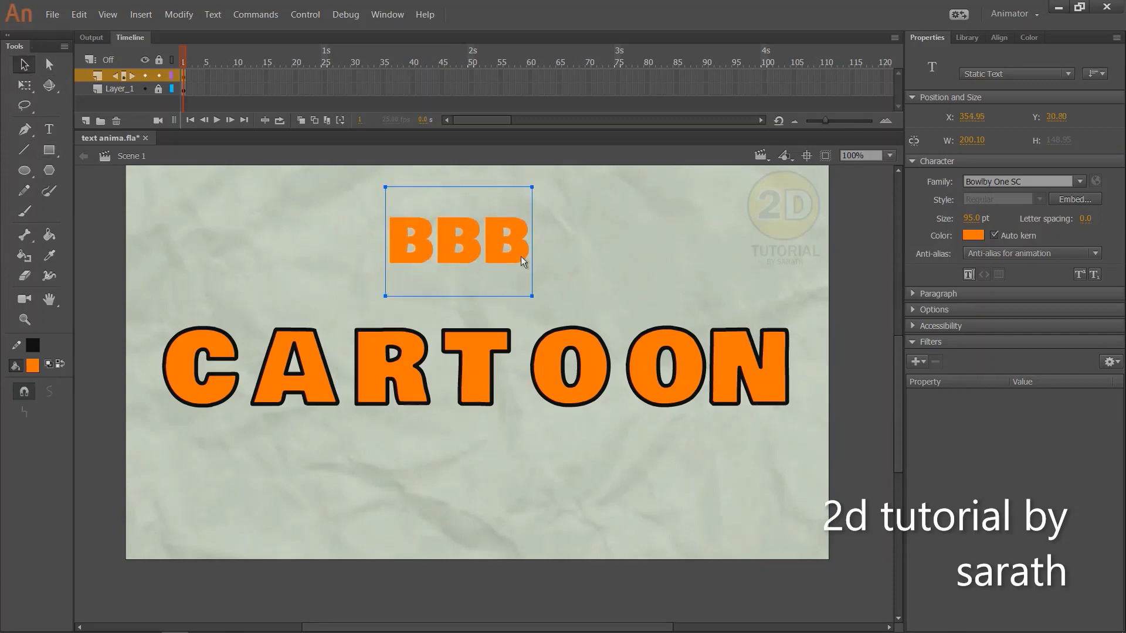
Change the BBB text's font to Bungee Inline and move it up, clear of the CARTOON letters
{"action": "left_click", "coordinate": [1081, 182]}
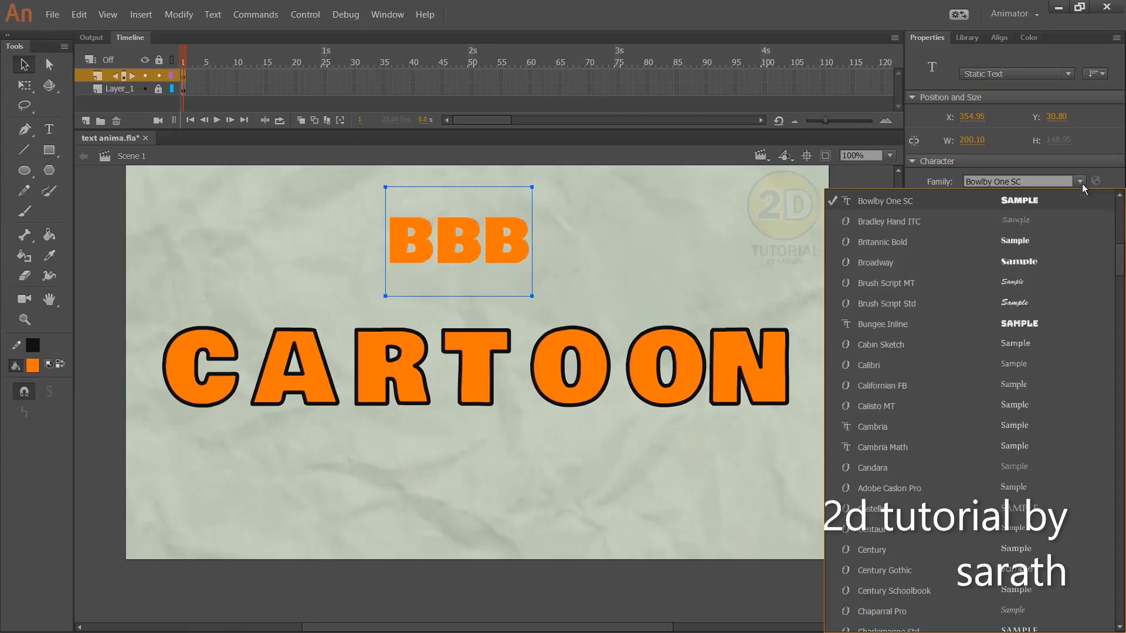
{"action": "left_click", "coordinate": [1018, 326]}
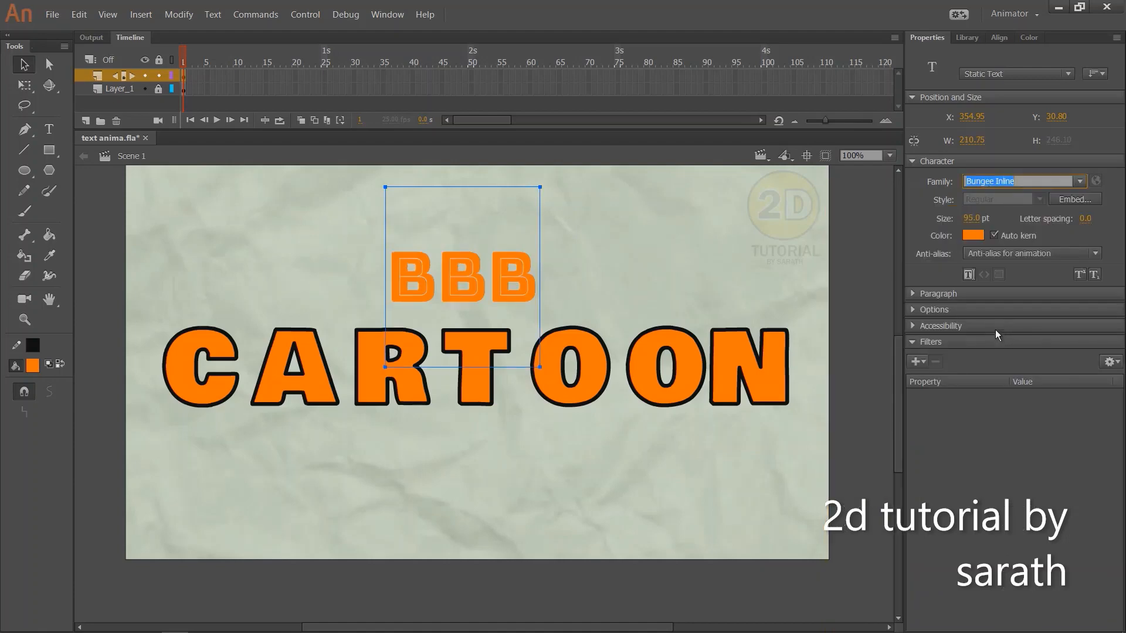
{"action": "left_click_drag", "start_coordinate": [514, 281], "coordinate": [528, 261]}
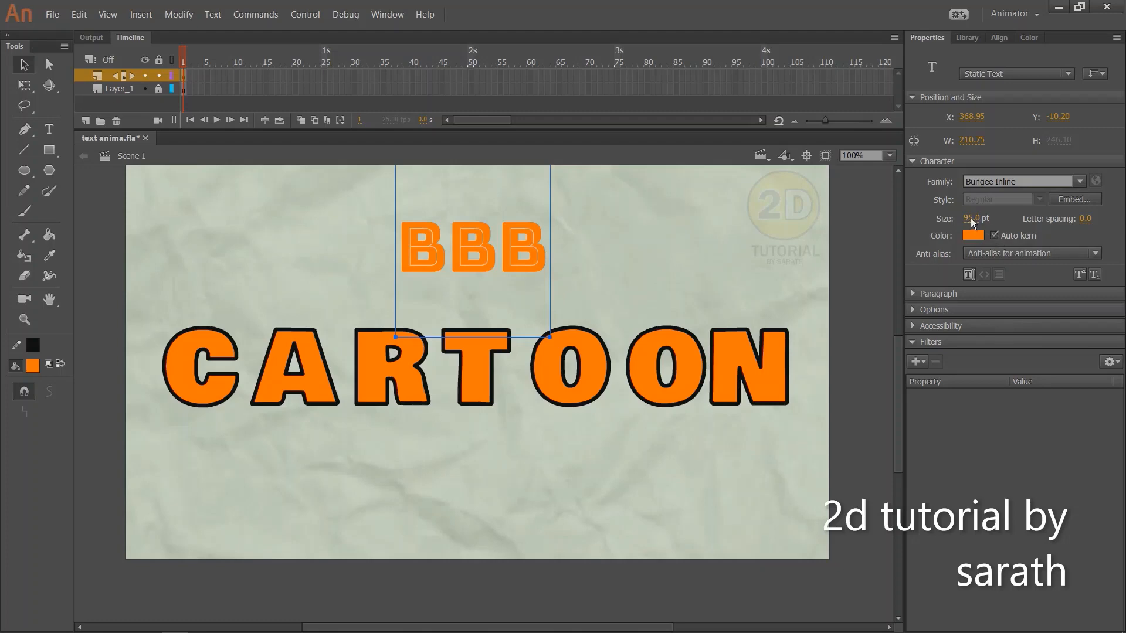
Set the BBB text's size to 96 pt, its color to green and its letter spacing to 37
{"action": "left_click_drag", "start_coordinate": [970, 221], "coordinate": [1015, 231]}
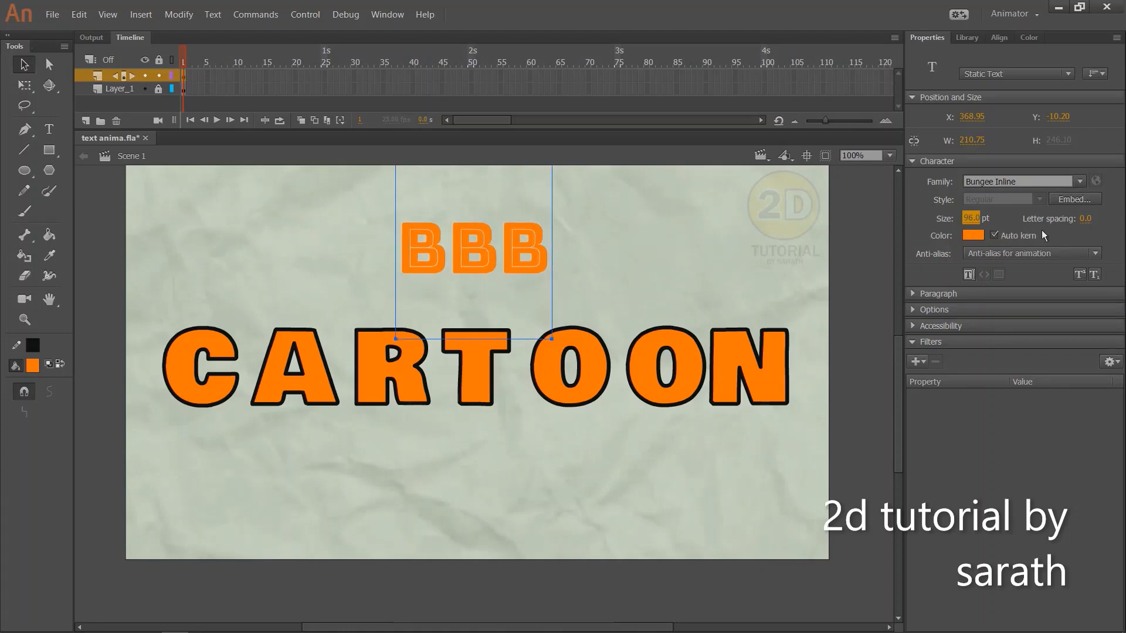
{"action": "left_click", "coordinate": [972, 236]}
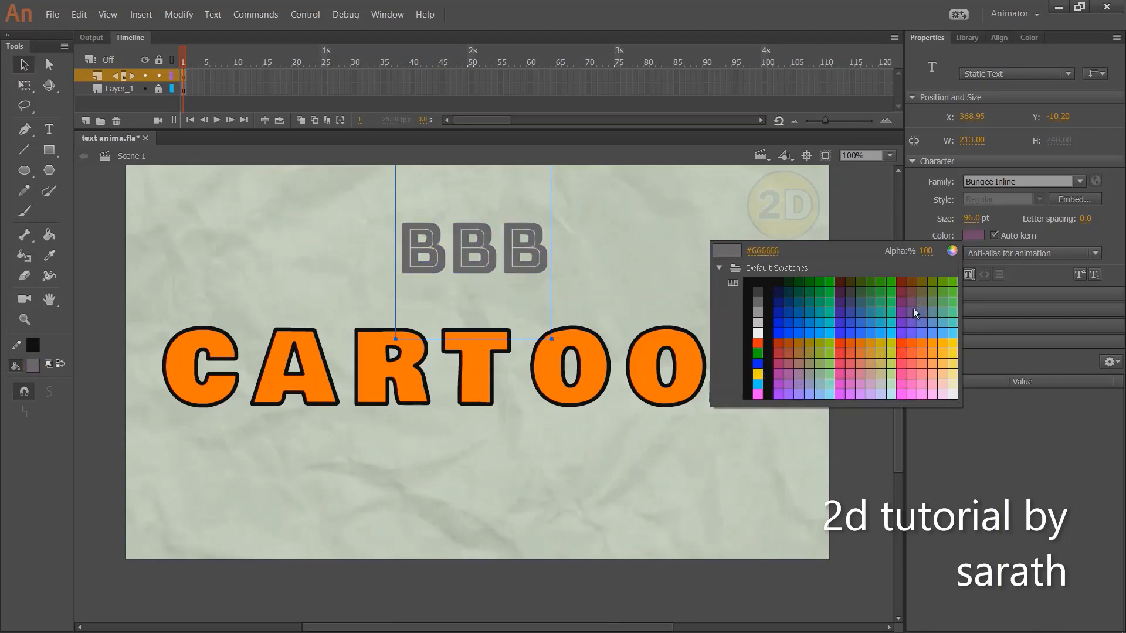
{"action": "left_click", "coordinate": [893, 301]}
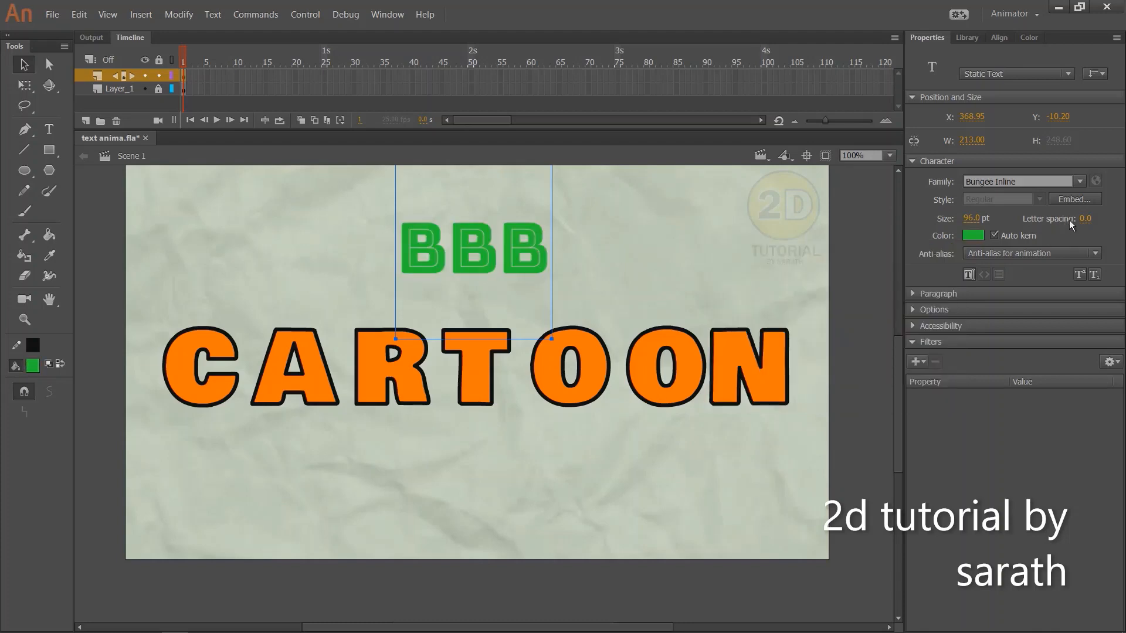
{"action": "left_click_drag", "start_coordinate": [1088, 219], "coordinate": [1123, 228]}
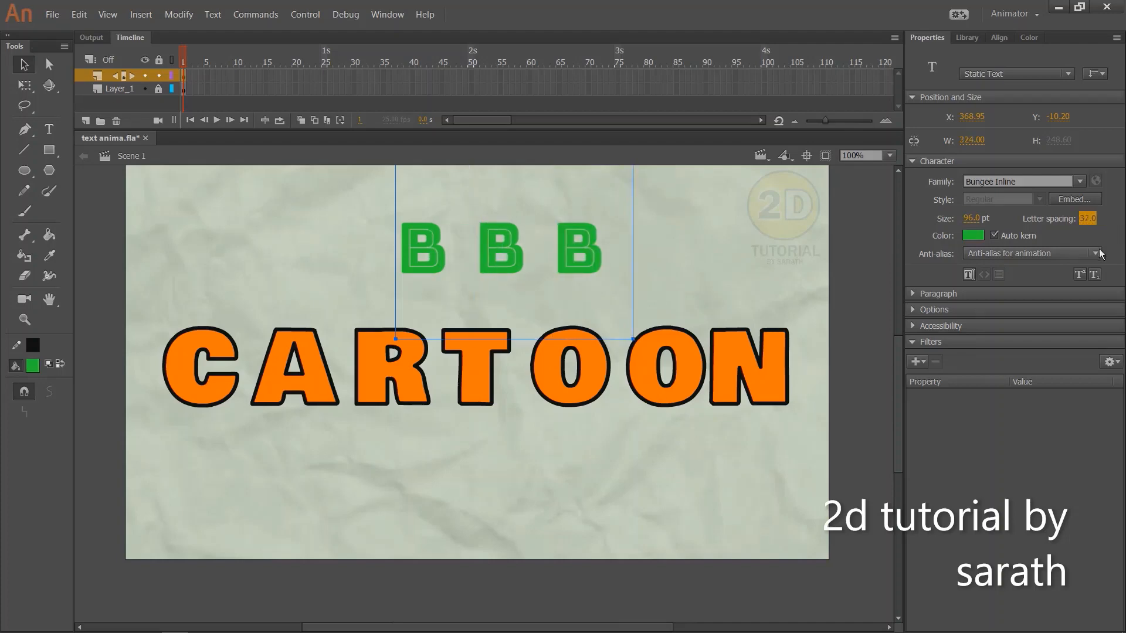
Delete the sample BBB text from the stage
{"action": "left_click", "coordinate": [674, 224]}
{"action": "left_click_drag", "start_coordinate": [317, 220], "coordinate": [619, 275]}
{"action": "key", "text": "Delete"}
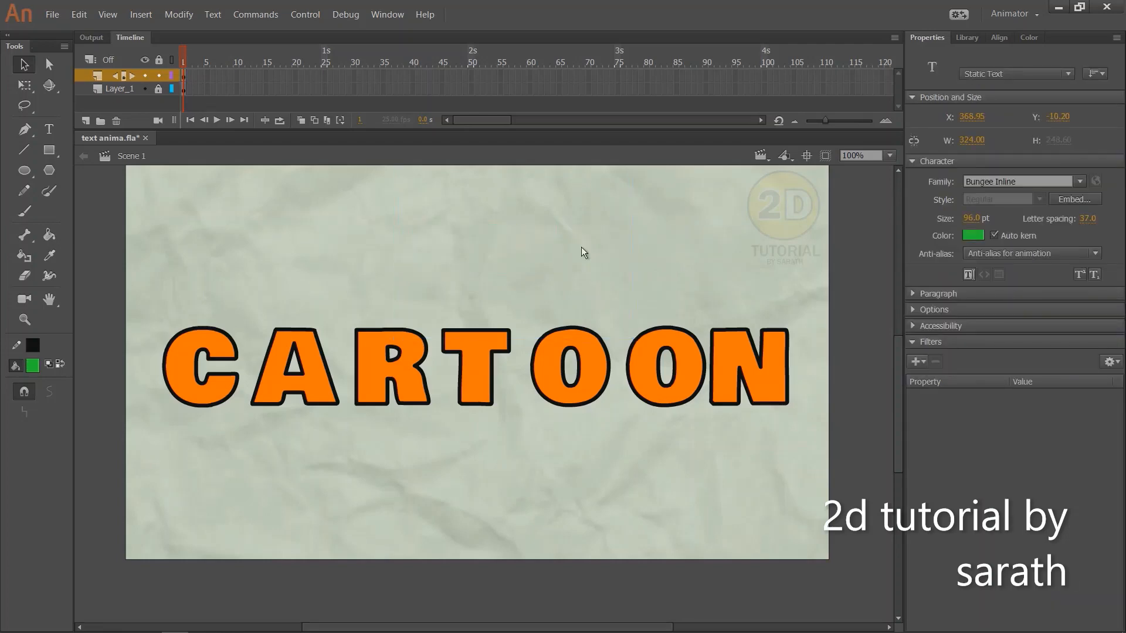
Examine individual letters of CARTOON to check the symbol type and instance of each one
{"action": "left_click_drag", "start_coordinate": [276, 331], "coordinate": [301, 300]}
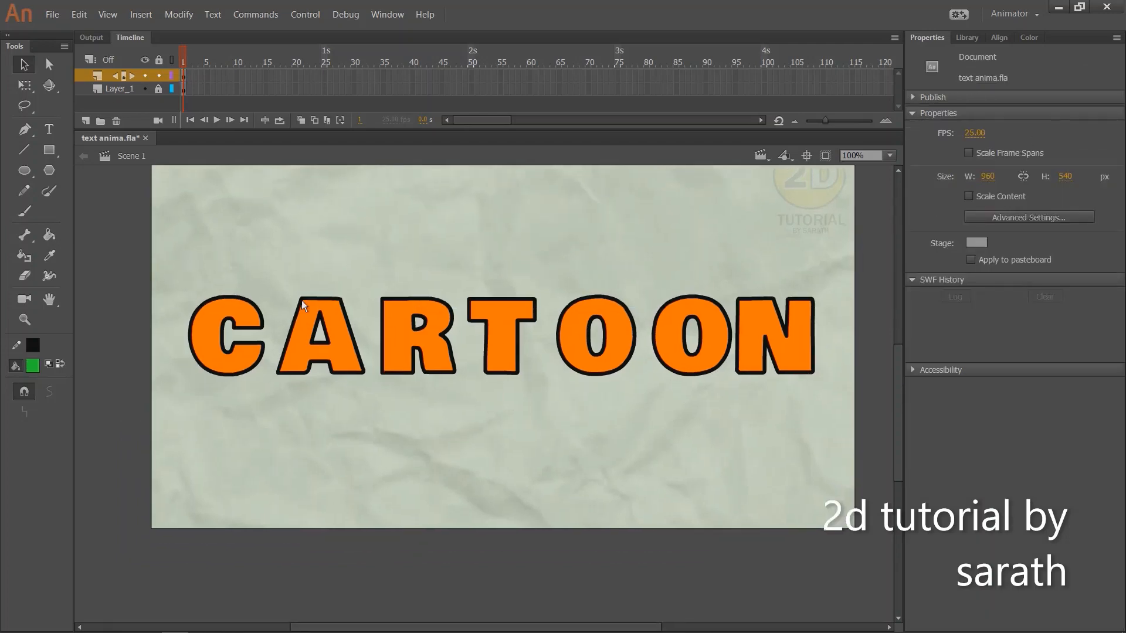
{"action": "left_click", "coordinate": [241, 374]}
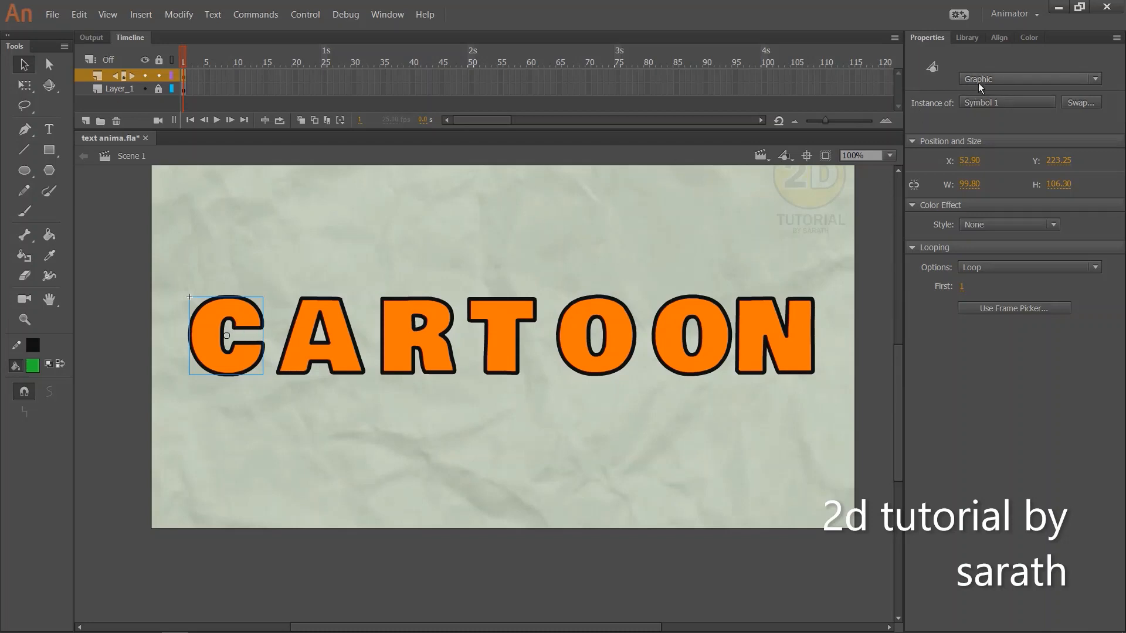
{"action": "left_click_drag", "start_coordinate": [295, 260], "coordinate": [416, 364]}
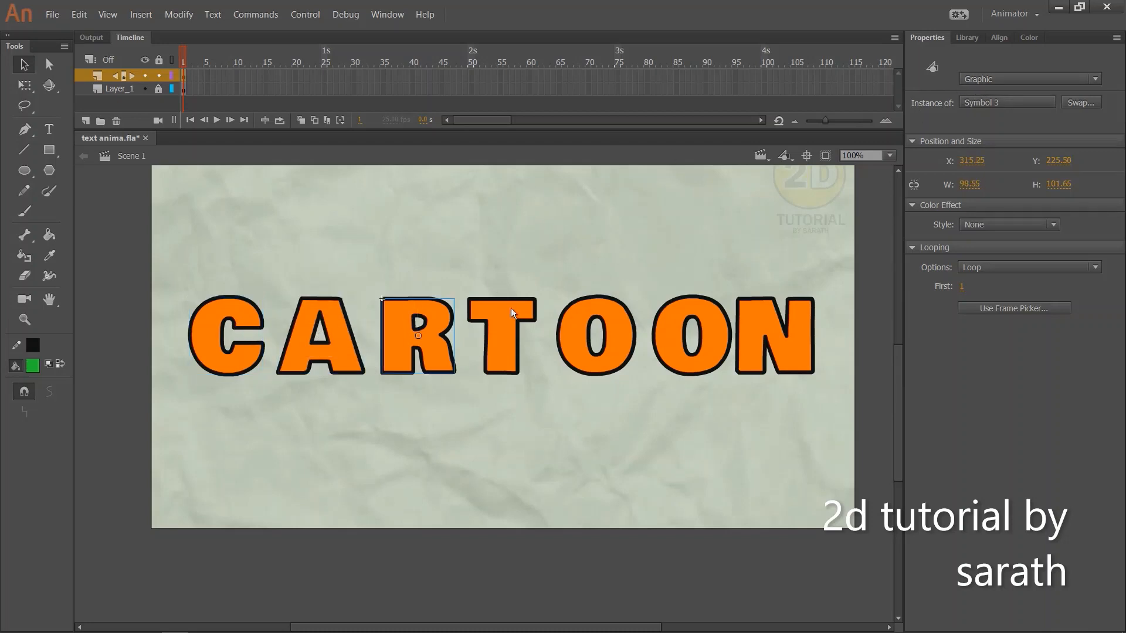
{"action": "left_click", "coordinate": [621, 305]}
{"action": "left_click", "coordinate": [754, 320]}
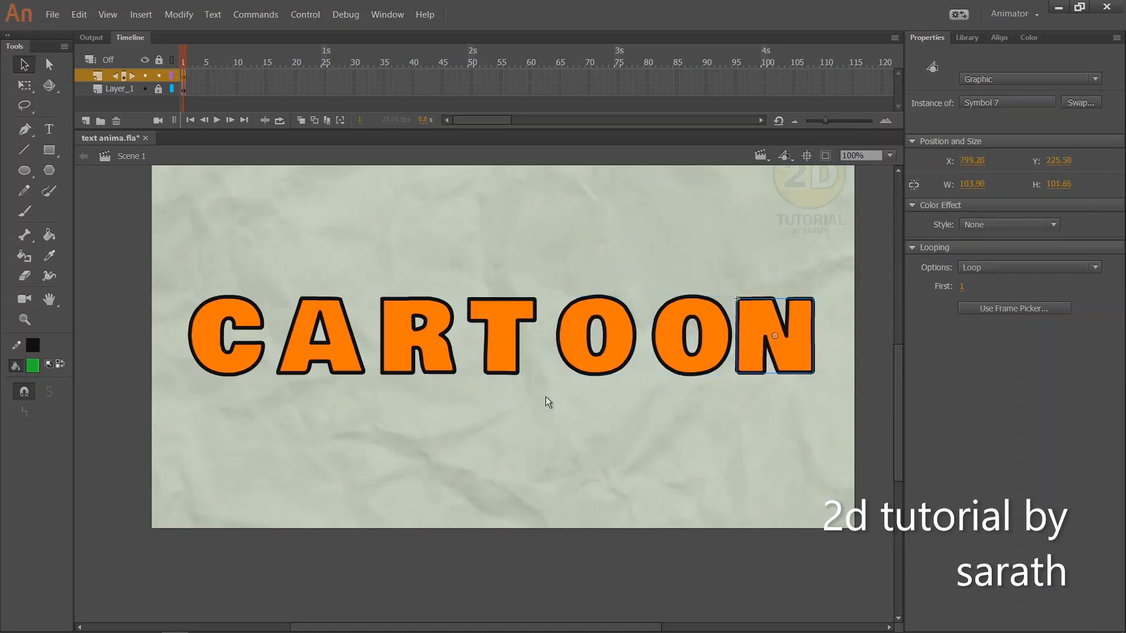
{"action": "left_click", "coordinate": [472, 273]}
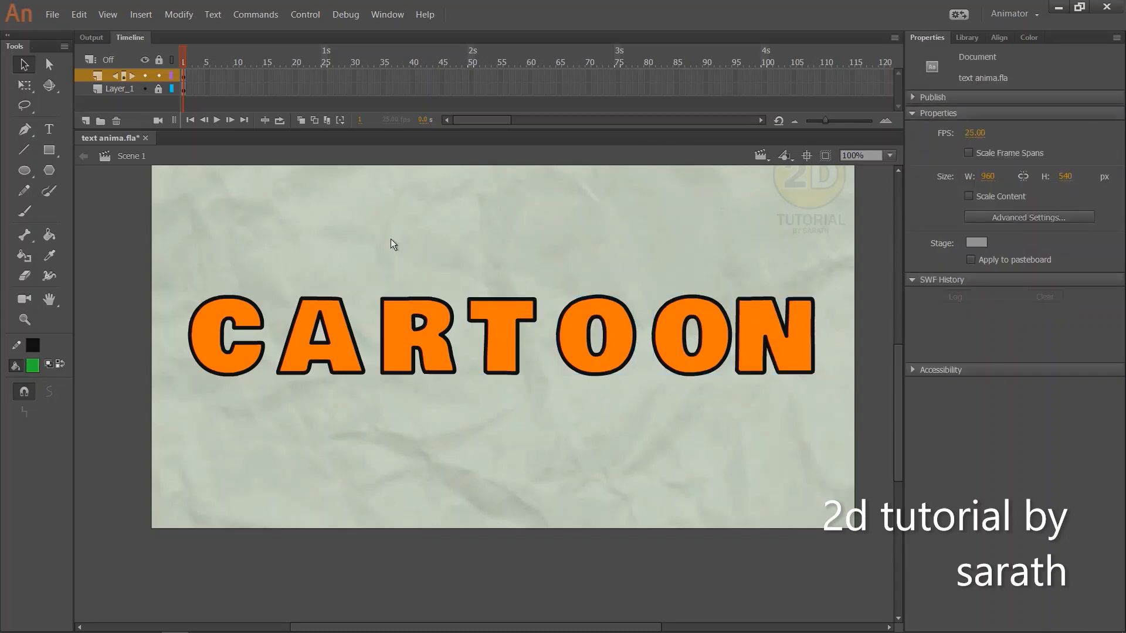
Convert all seven CARTOON letters together into one graphic symbol
{"action": "left_click_drag", "start_coordinate": [390, 238], "coordinate": [354, 225]}
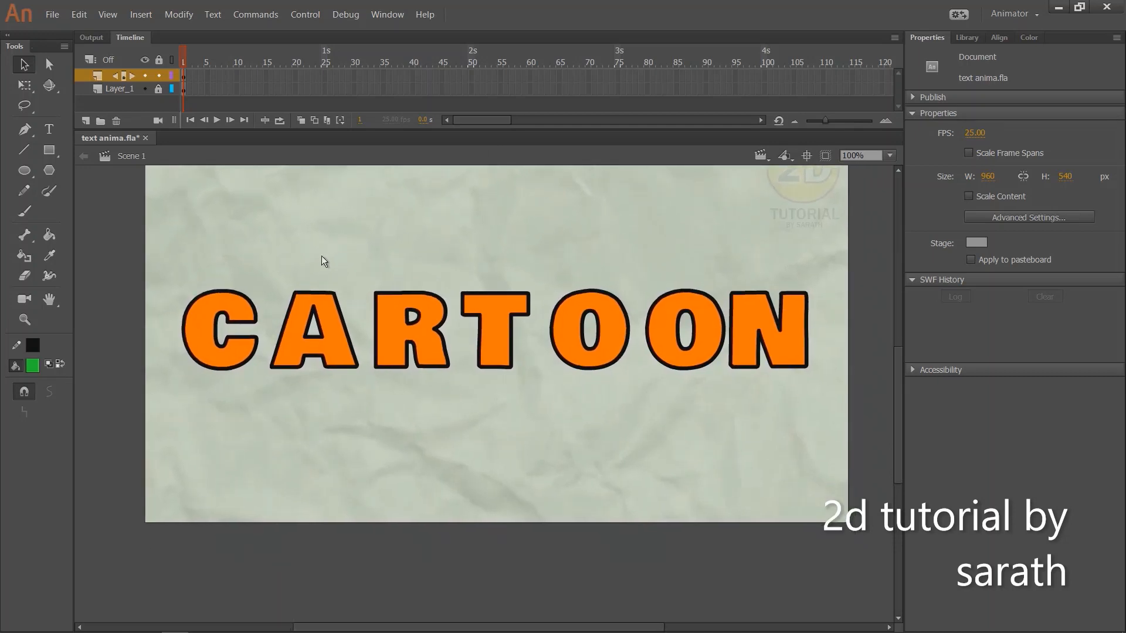
{"action": "left_click_drag", "start_coordinate": [149, 252], "coordinate": [834, 366]}
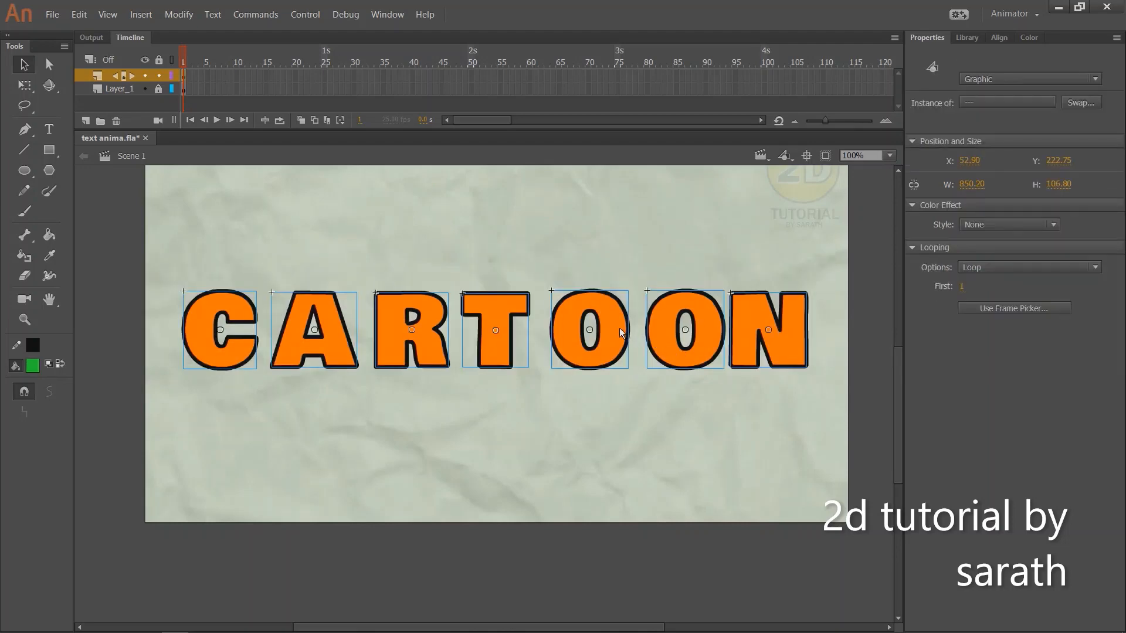
{"action": "key", "text": "F8"}
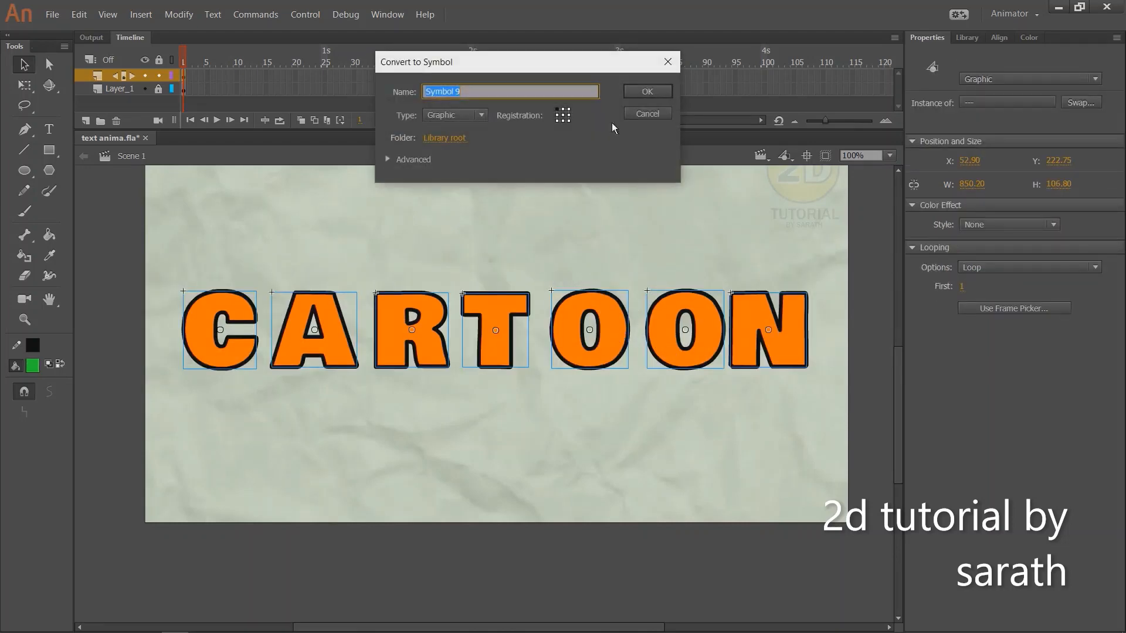
{"action": "left_click", "coordinate": [644, 92]}
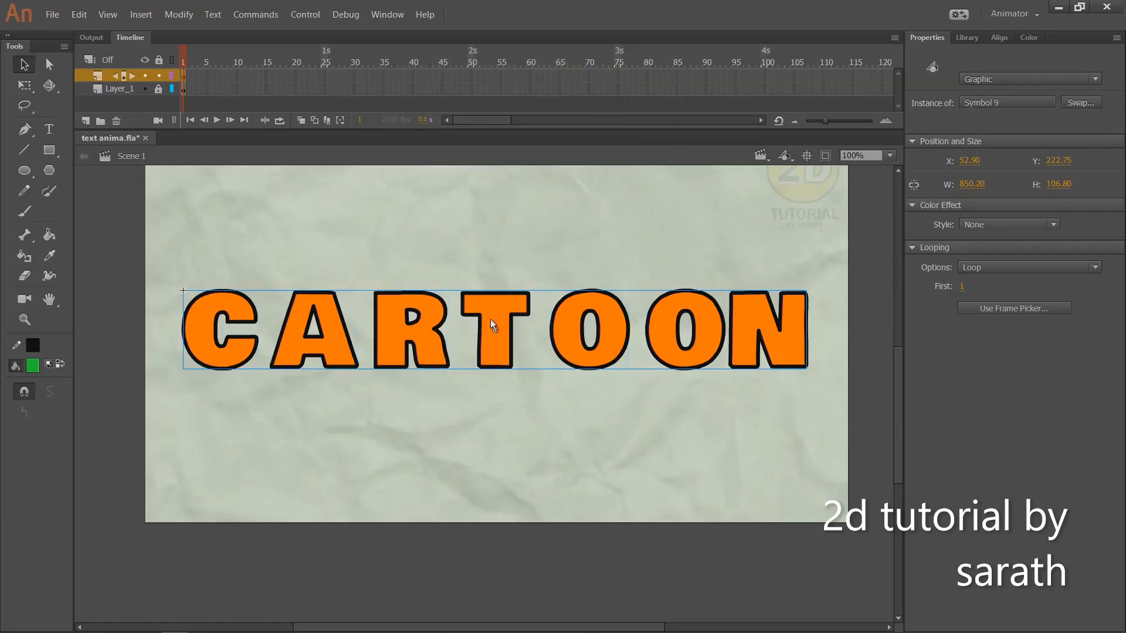
Open the new CARTOON symbol and distribute its seven letters to separate layers
{"action": "double_click", "coordinate": [498, 332]}
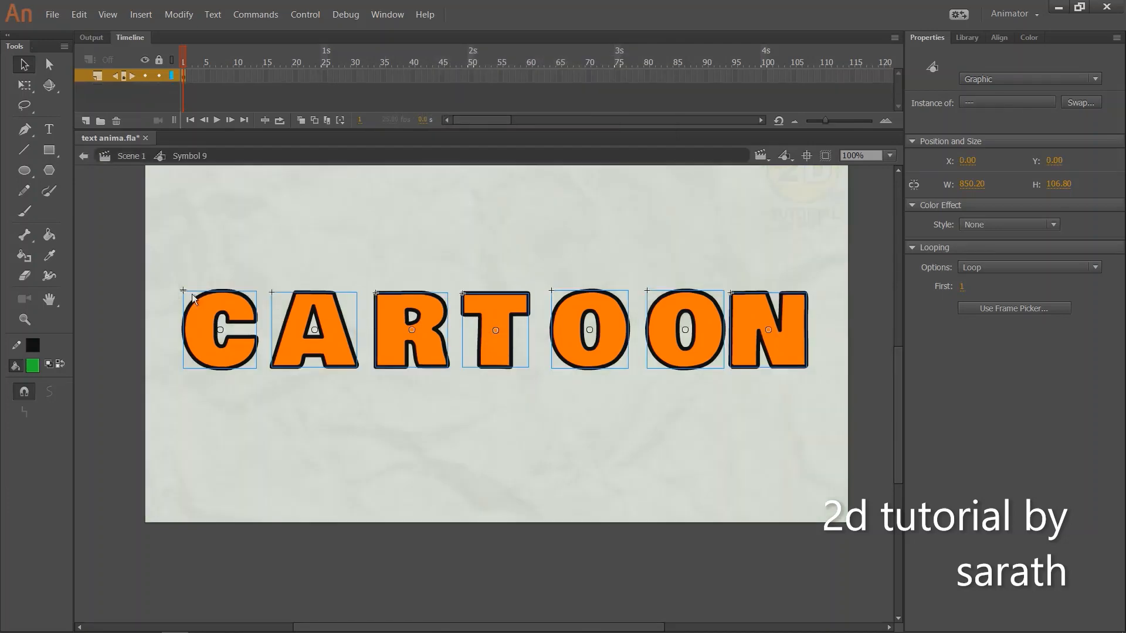
{"action": "left_click_drag", "start_coordinate": [131, 275], "coordinate": [857, 367]}
{"action": "right_click", "coordinate": [663, 318]}
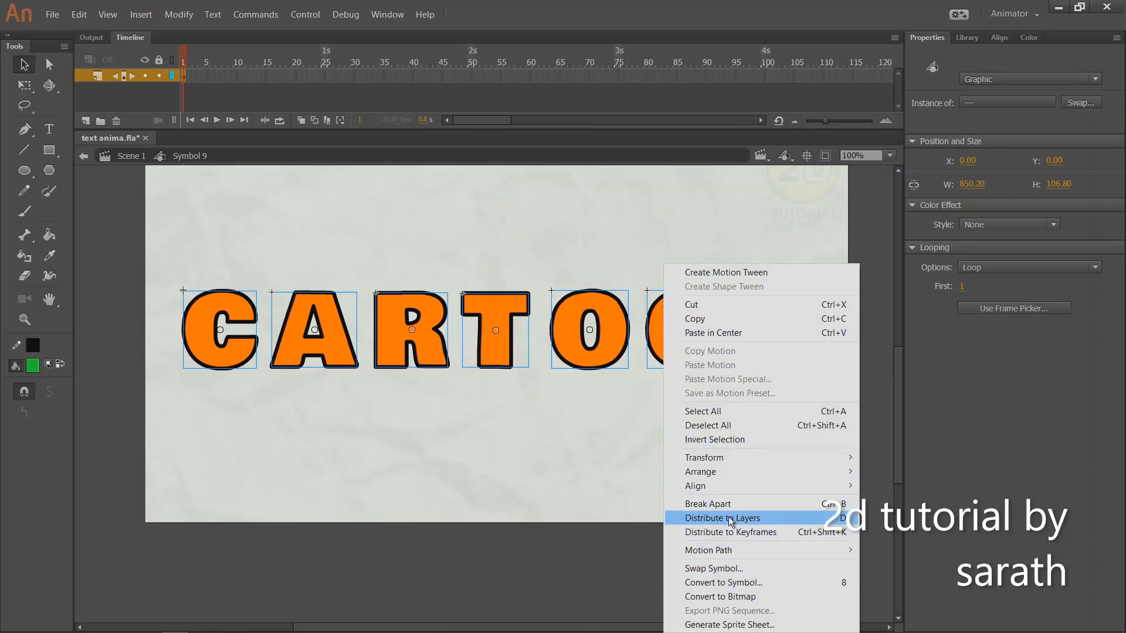
{"action": "left_click", "coordinate": [727, 519]}
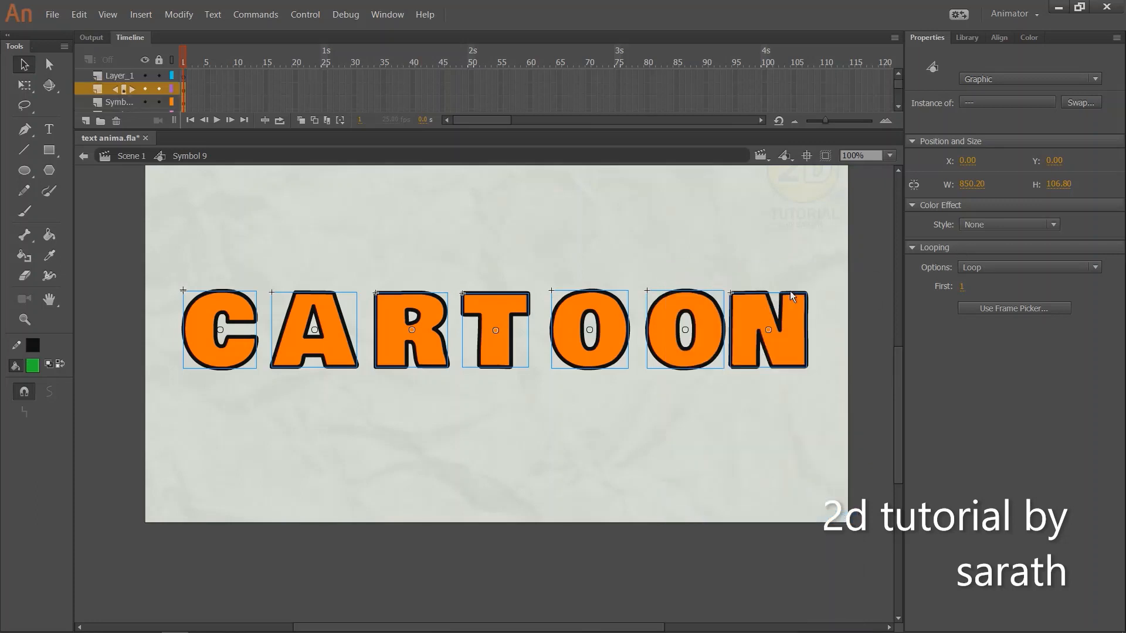
Extend all layers inside the symbol to about frame 57 and save the file
{"action": "left_click_drag", "start_coordinate": [212, 88], "coordinate": [361, 249]}
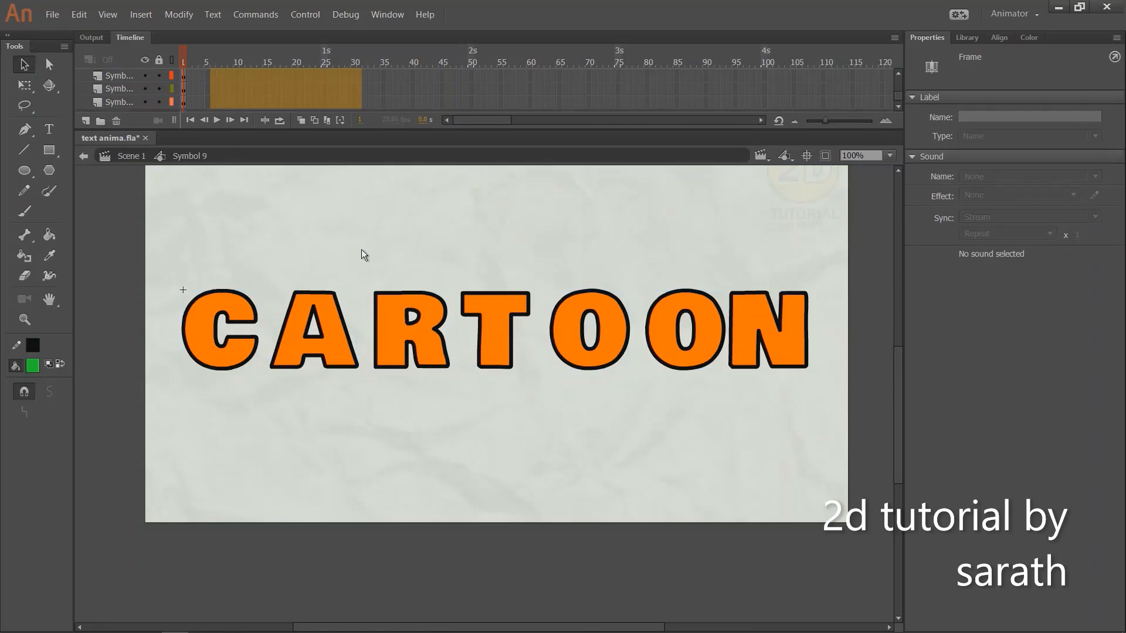
{"action": "key", "text": "F5"}
{"action": "left_click_drag", "start_coordinate": [279, 64], "coordinate": [92, 134]}
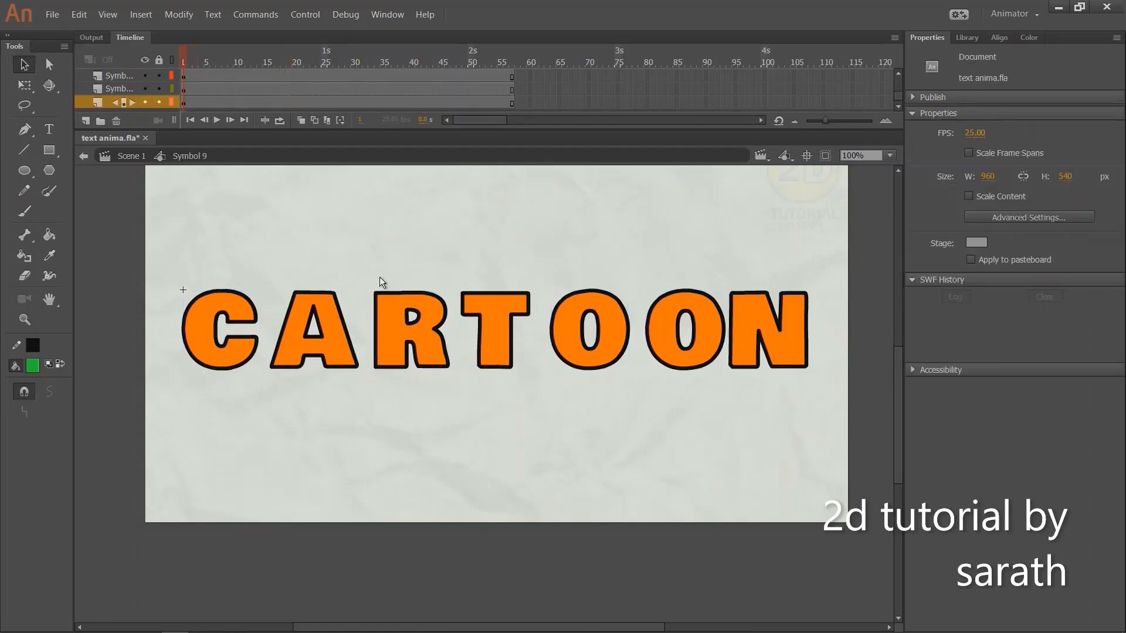
{"action": "left_click_drag", "start_coordinate": [379, 277], "coordinate": [339, 281]}
{"action": "key", "text": "ctrl+s"}
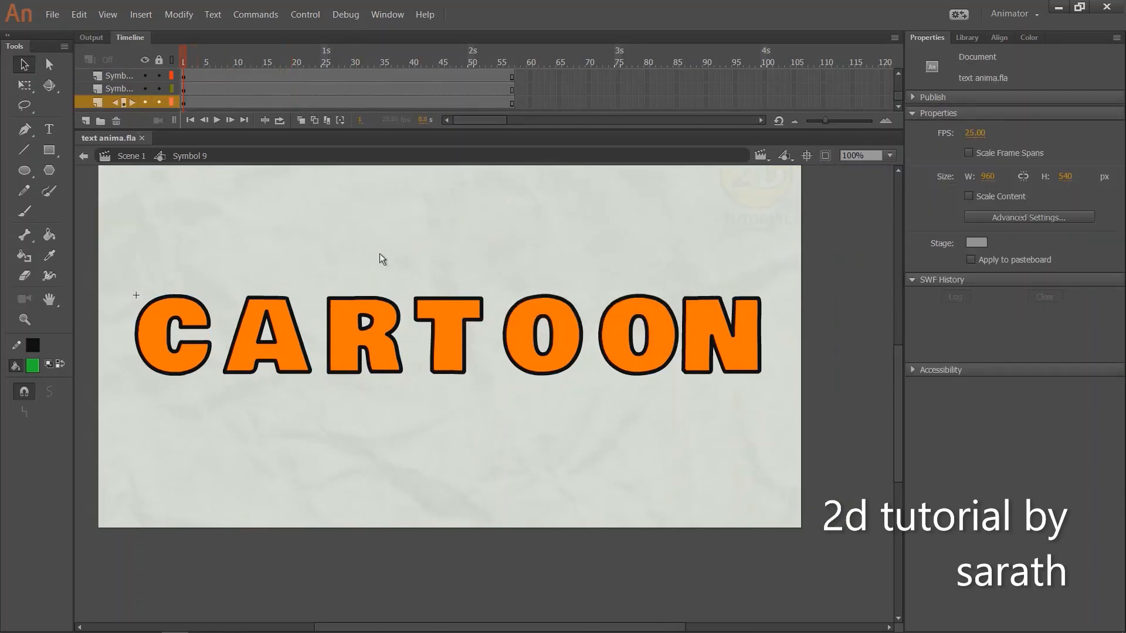
Add keyframes on all letter layers near the start and insert one frame before them so they sit at frame 5
{"action": "scroll", "coordinate": [381, 258], "scroll_direction": "left", "scroll_amount": 1}
{"action": "left_click_drag", "start_coordinate": [895, 94], "coordinate": [895, 78]}
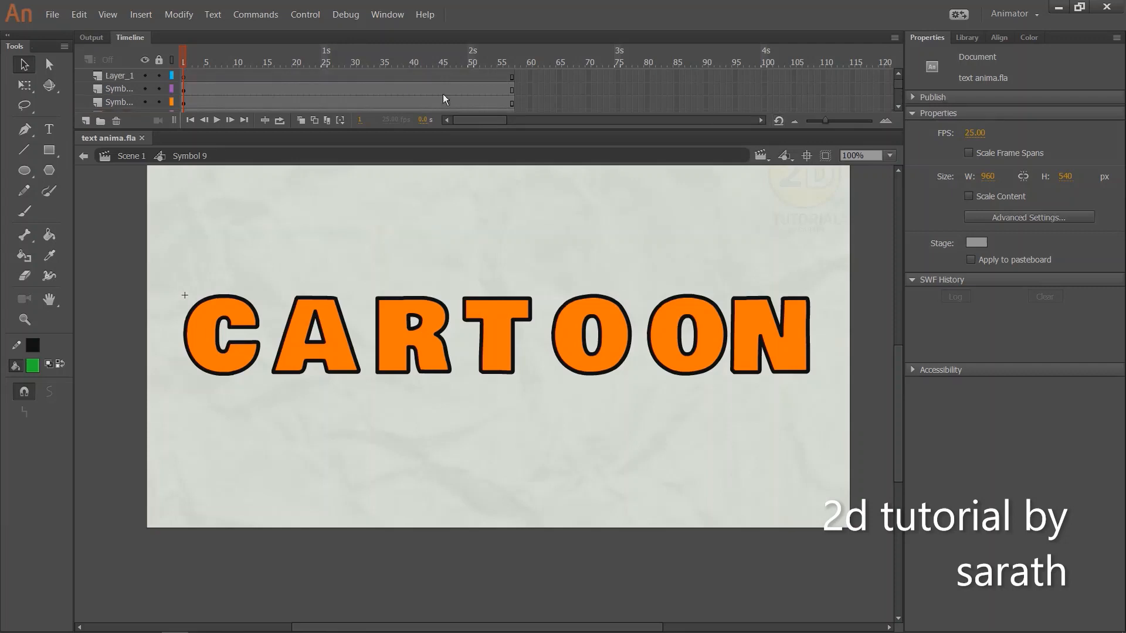
{"action": "left_click_drag", "start_coordinate": [205, 133], "coordinate": [202, 155]}
{"action": "key", "text": "F6"}
{"action": "left_click", "coordinate": [189, 61]}
{"action": "key", "text": "F5"}
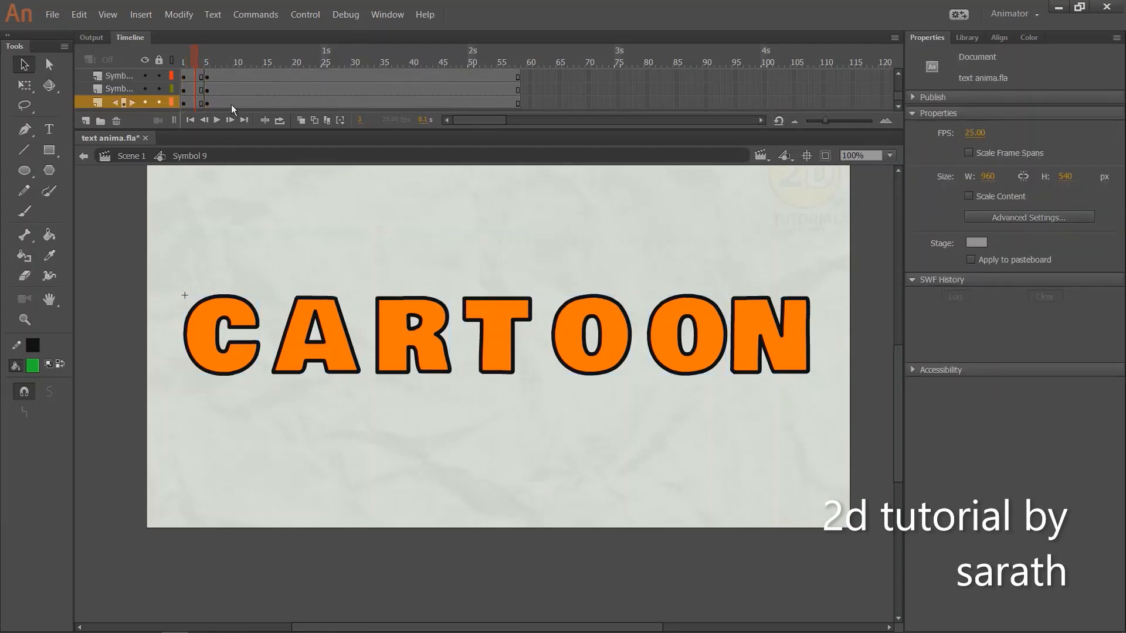
Add keyframes on all letter layers at frames 9 and 13
{"action": "left_click_drag", "start_coordinate": [232, 103], "coordinate": [228, 39]}
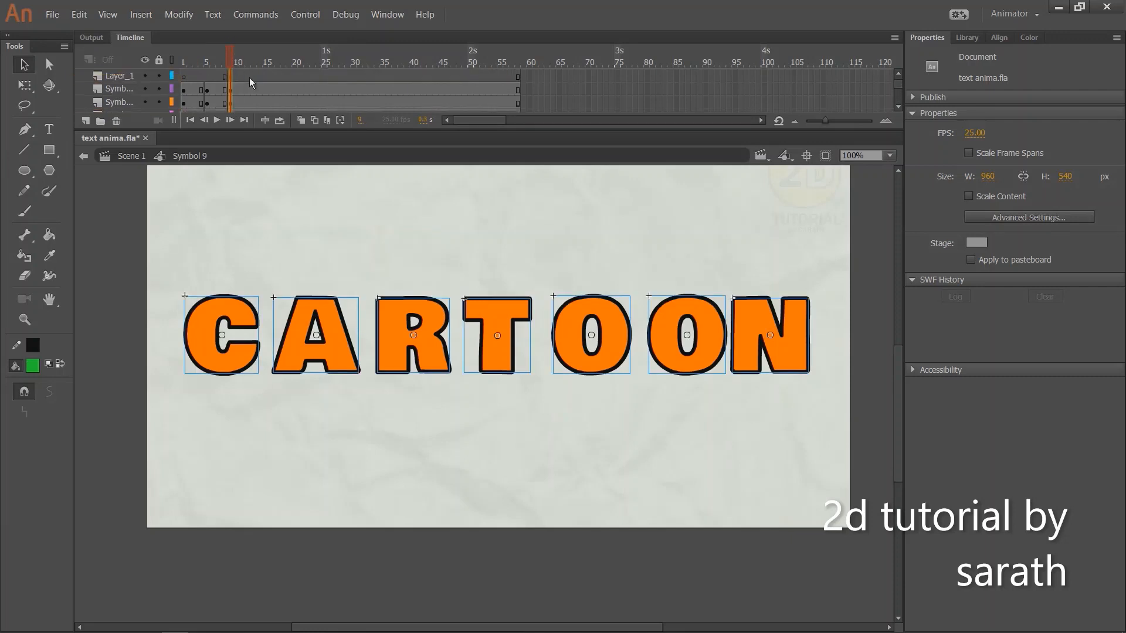
{"action": "left_click_drag", "start_coordinate": [253, 77], "coordinate": [253, 151]}
{"action": "key", "text": "F6"}
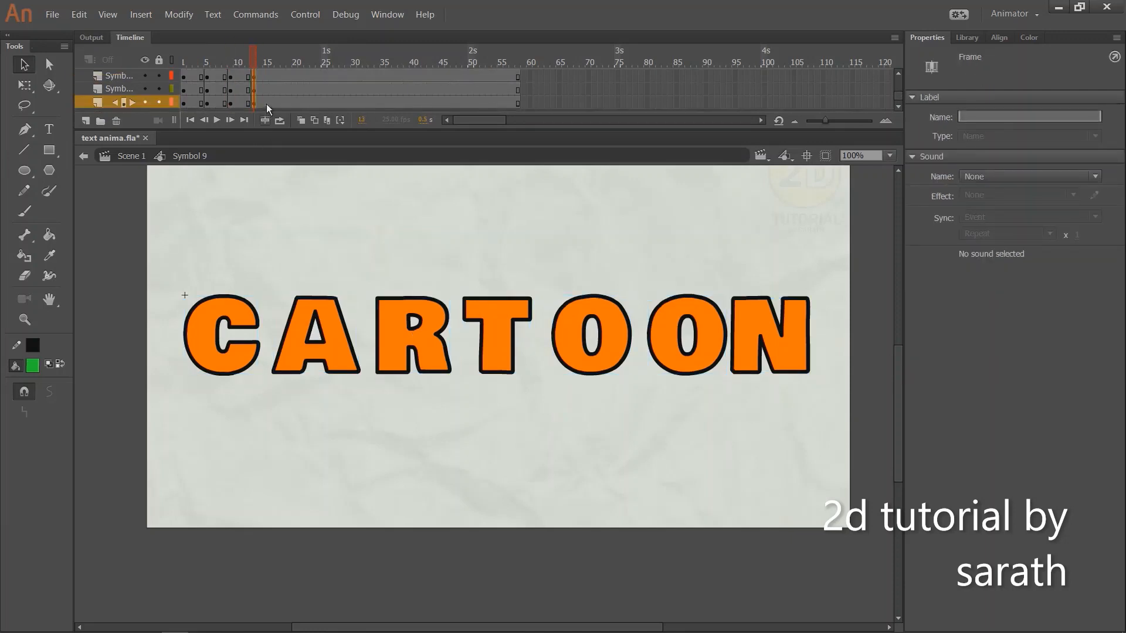
Add keyframes on all letter layers at frames 16 and 20, undoing and redoing the misplaced ones
{"action": "left_click_drag", "start_coordinate": [272, 103], "coordinate": [272, 21]}
{"action": "key", "text": "F6"}
{"action": "left_click_drag", "start_coordinate": [295, 77], "coordinate": [293, 180]}
{"action": "key", "text": "F6"}
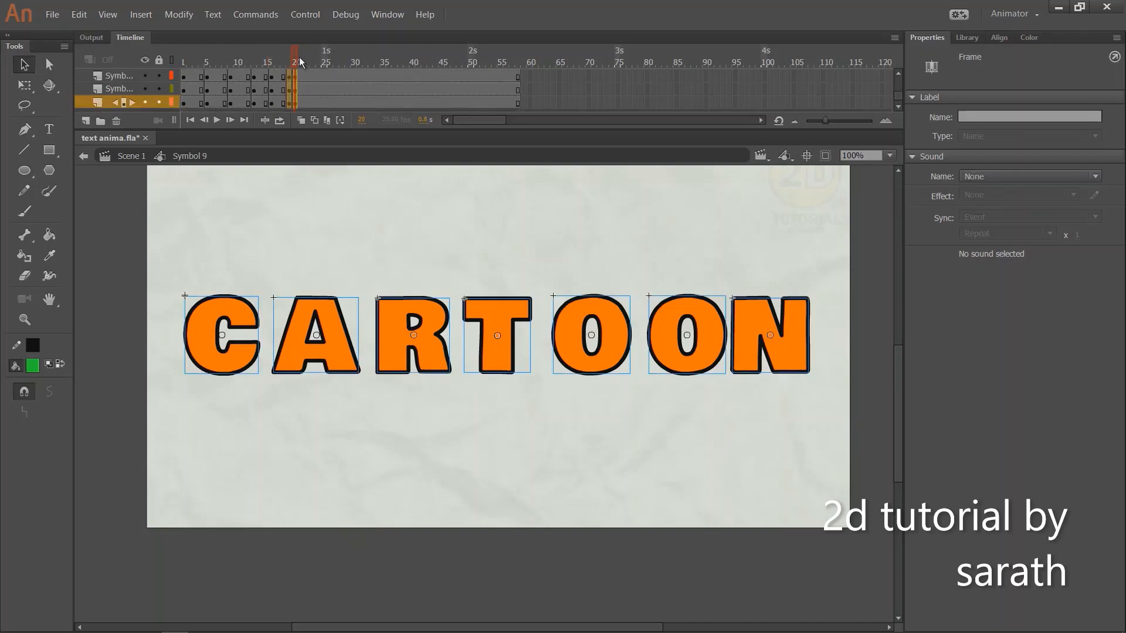
{"action": "key", "text": "ctrl+z"}
{"action": "left_click_drag", "start_coordinate": [294, 100], "coordinate": [297, 32]}
{"action": "key", "text": "F6"}
Insert one frame across all layers at frame 14 to shift the last keyframes to frames 17 and 21, and return to frame 1
{"action": "left_click", "coordinate": [259, 62]}
{"action": "key", "text": "F5"}
{"action": "left_click", "coordinate": [183, 63]}
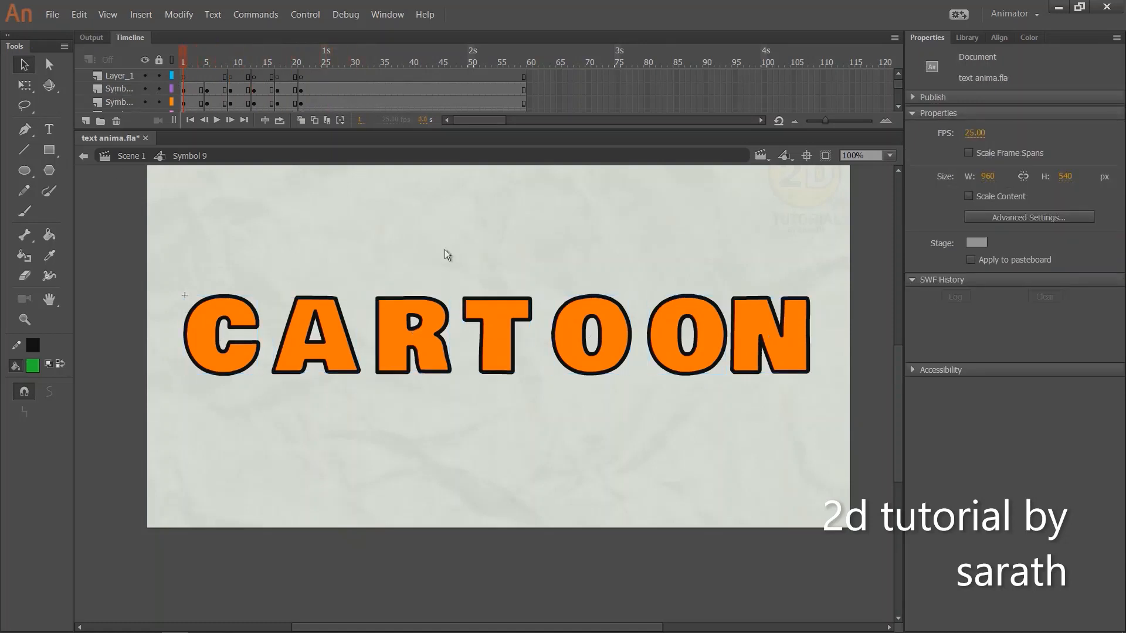
{"action": "left_click_drag", "start_coordinate": [445, 251], "coordinate": [387, 249]}
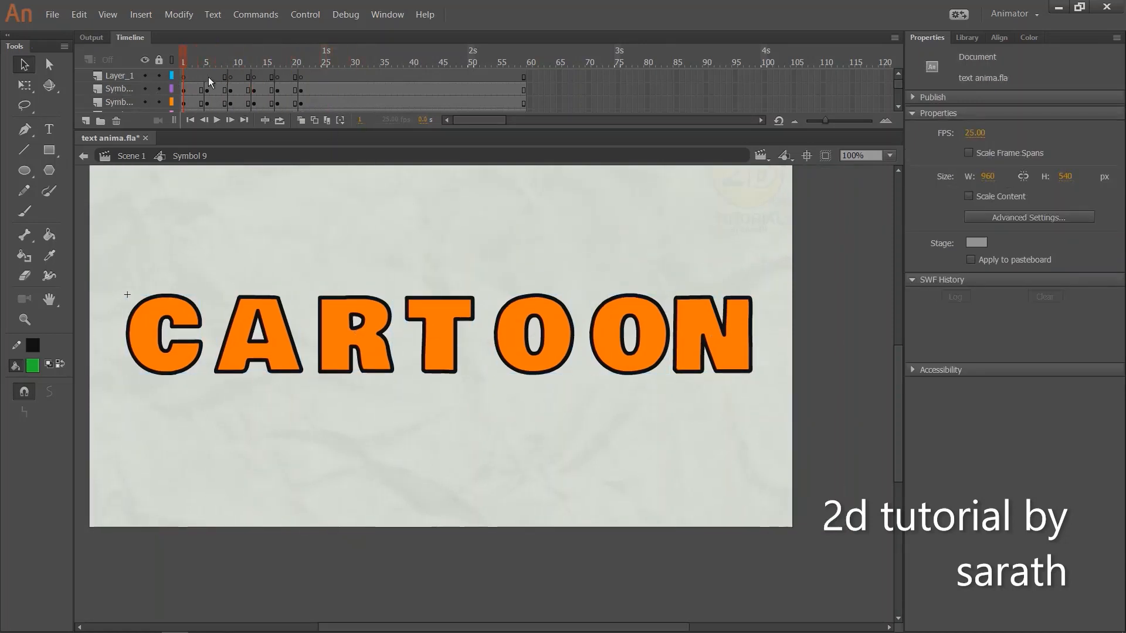
With Free Transform at frame 1, squash all seven letters vertically to a height of about 10.8, keeping their lower edge in place
{"action": "left_click_drag", "start_coordinate": [184, 88], "coordinate": [202, 99]}
{"action": "key", "text": "q"}
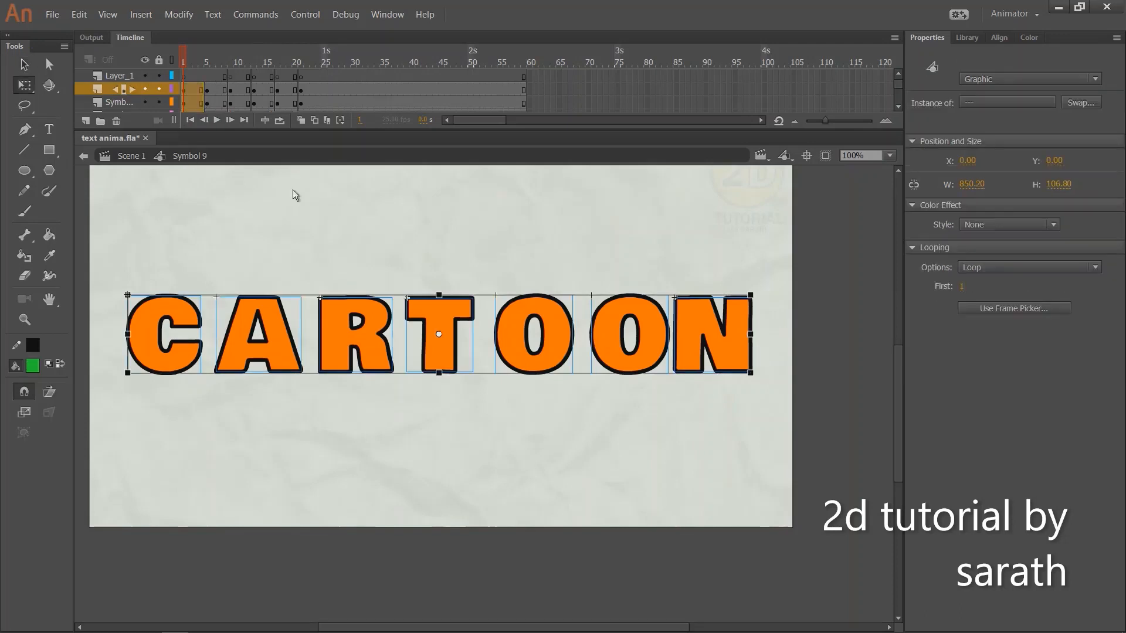
{"action": "left_click", "coordinate": [220, 264]}
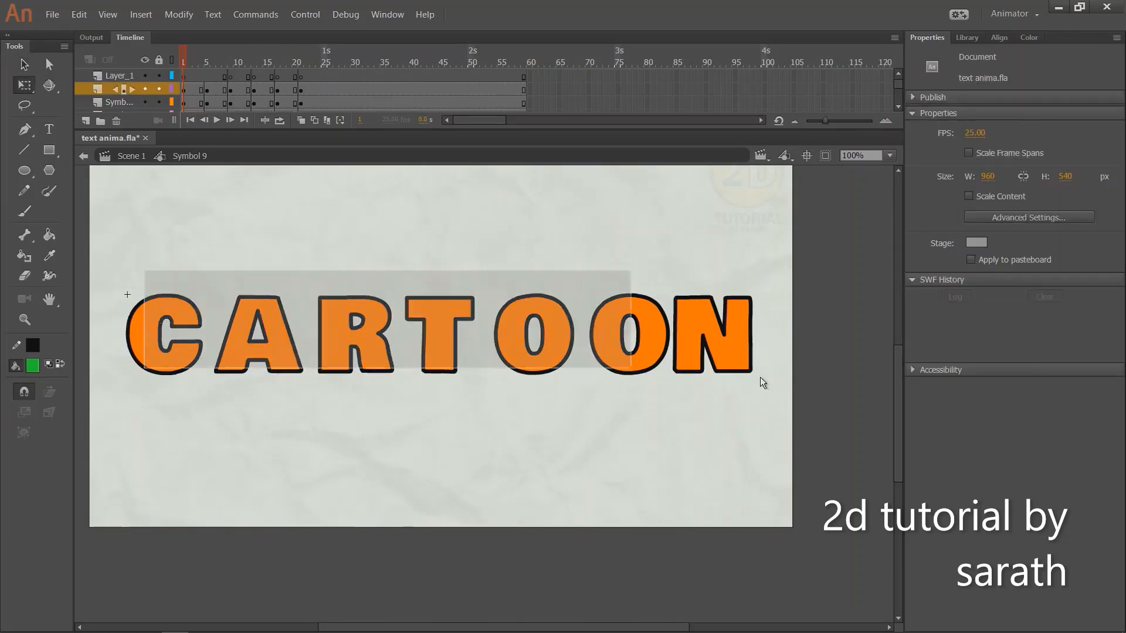
{"action": "key", "text": "ctrl+a"}
{"action": "left_click_drag", "start_coordinate": [438, 295], "coordinate": [444, 371]}
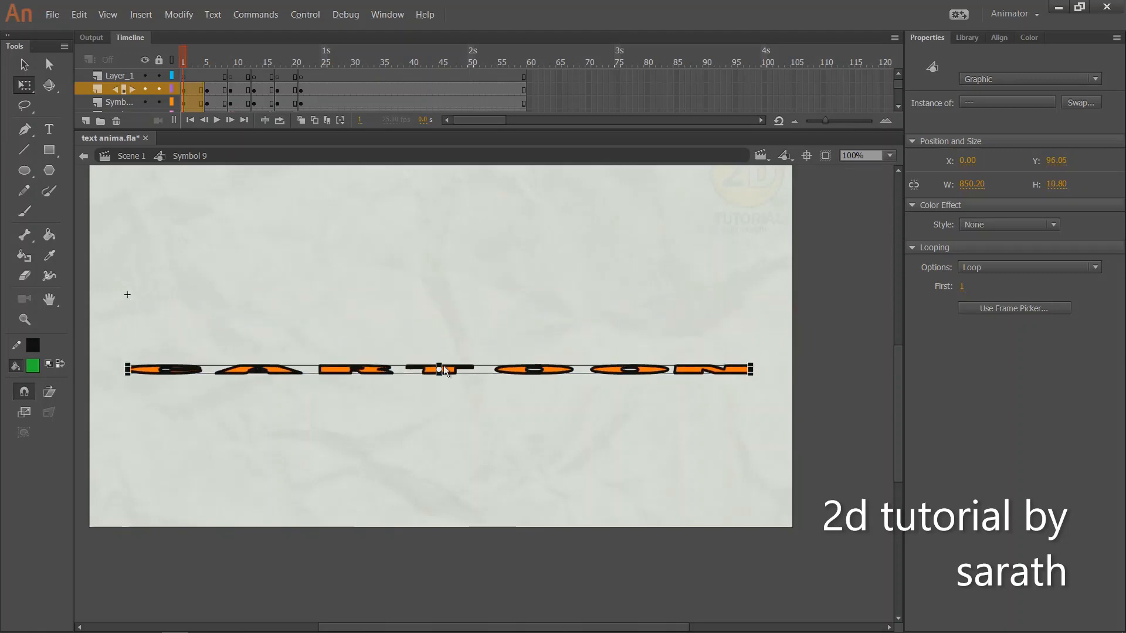
At the frame 9 keyframes, move all the letters straight up to a Y position of -90
{"action": "left_click_drag", "start_coordinate": [184, 62], "coordinate": [236, 100]}
{"action": "left_click", "coordinate": [225, 78]}
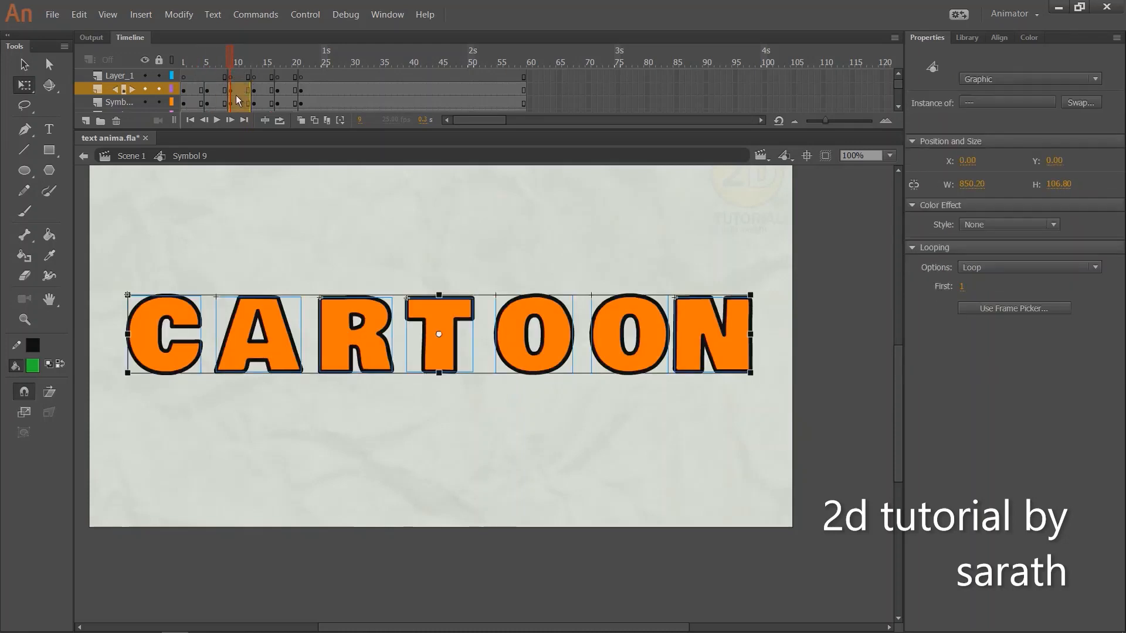
{"action": "key", "text": "shift+Up"}
{"action": "key", "text": "shift+Up"}
{"action": "key", "text": "shift+Up"}
{"action": "key", "text": "shift+Up"}
{"action": "key", "text": "shift+Up"}
{"action": "key", "text": "shift+Up"}
{"action": "key", "text": "shift+Up"}
{"action": "key", "text": "shift+Up"}
{"action": "key", "text": "shift+Up"}
{"action": "key", "text": "shift+Up"}
{"action": "key", "text": "shift+Up"}
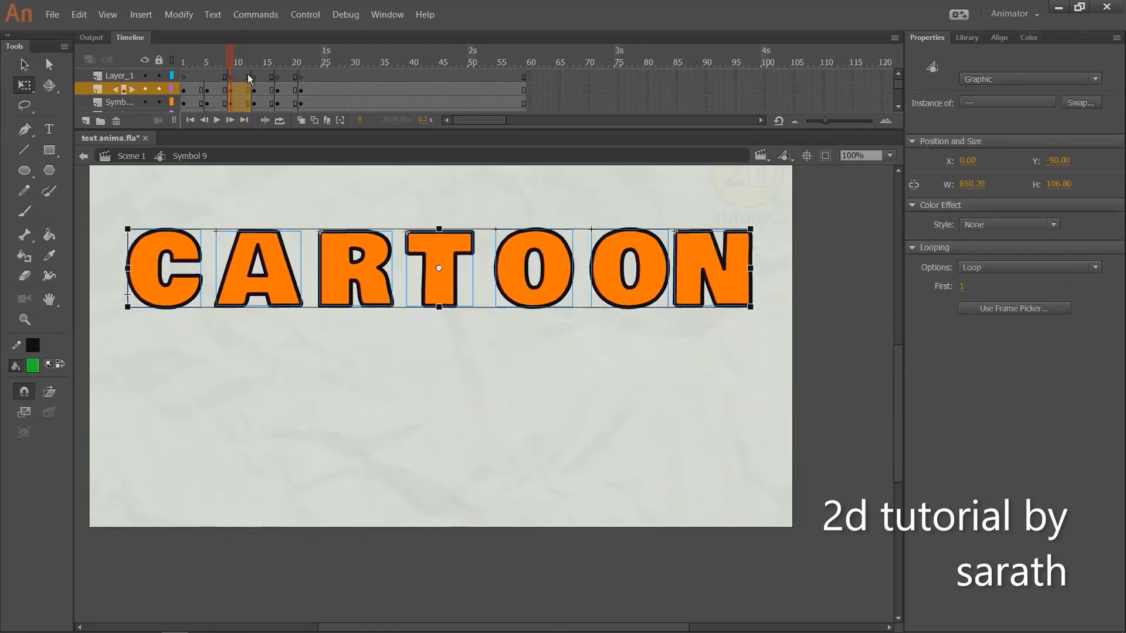
At the frame 17 keyframes, squash all the letters slightly by lowering their upper edge
{"action": "mouse_move", "coordinate": [217, 67]}
{"action": "left_mouse_down"}
{"action": "mouse_move", "coordinate": [205, 68]}
{"action": "mouse_move", "coordinate": [238, 67]}
{"action": "left_mouse_up"}
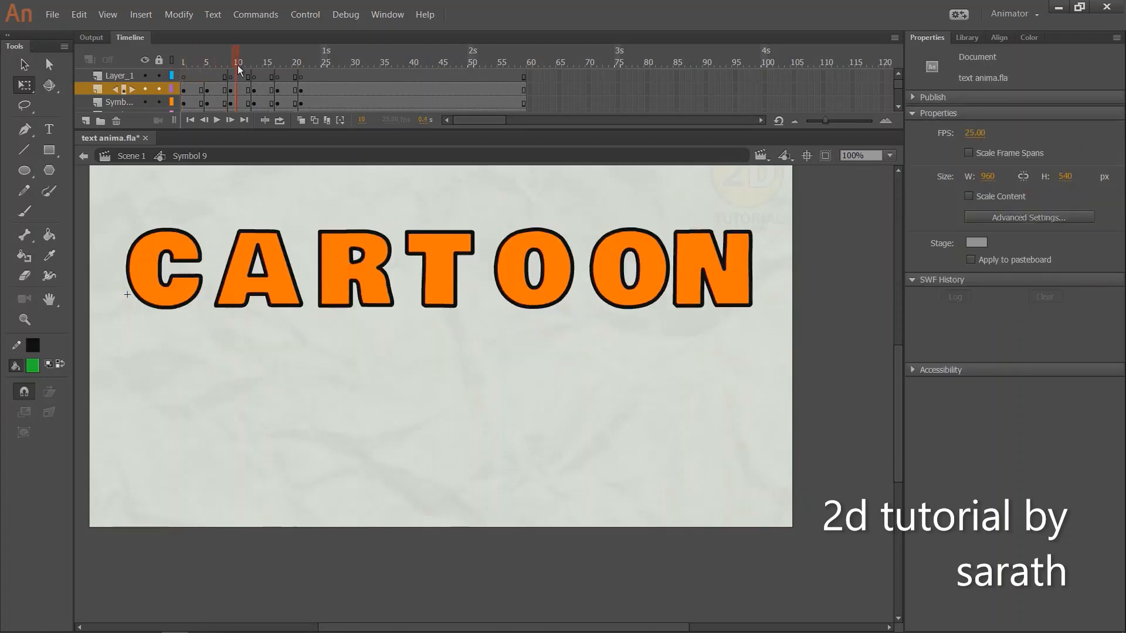
{"action": "left_click", "coordinate": [255, 61]}
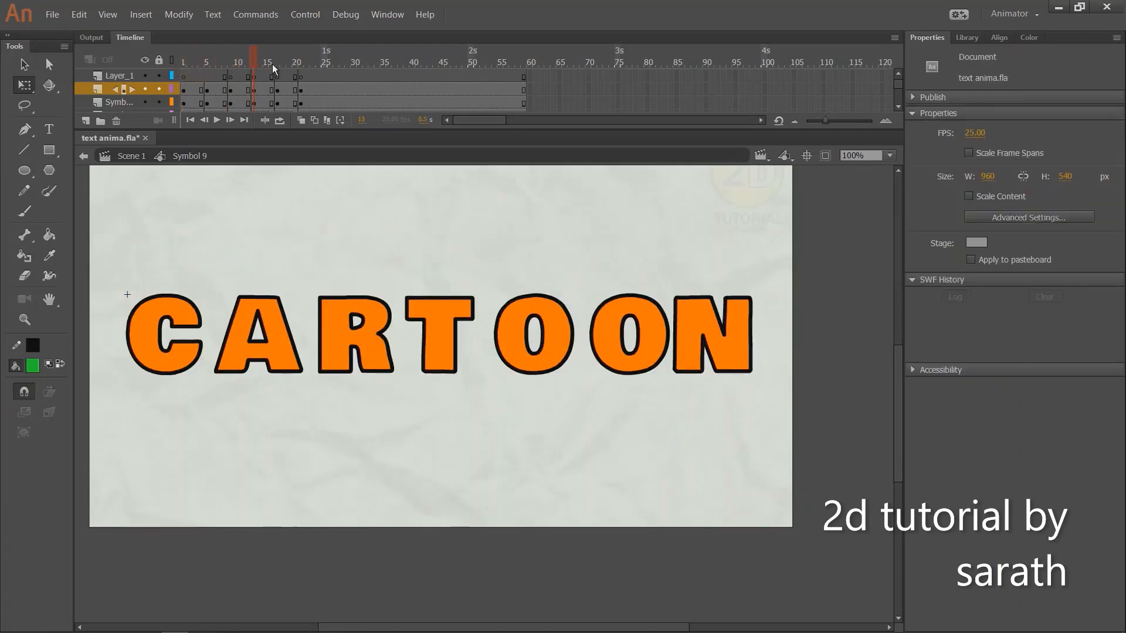
{"action": "left_click_drag", "start_coordinate": [278, 88], "coordinate": [296, 105]}
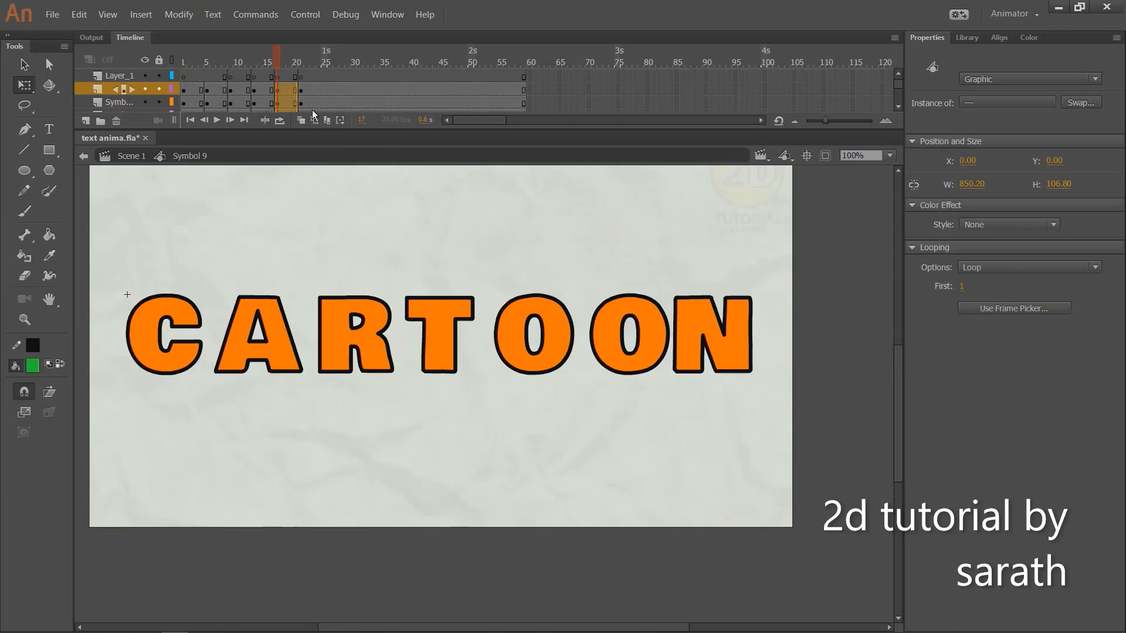
{"action": "left_click_drag", "start_coordinate": [441, 294], "coordinate": [445, 308]}
{"action": "left_click", "coordinate": [270, 61]}
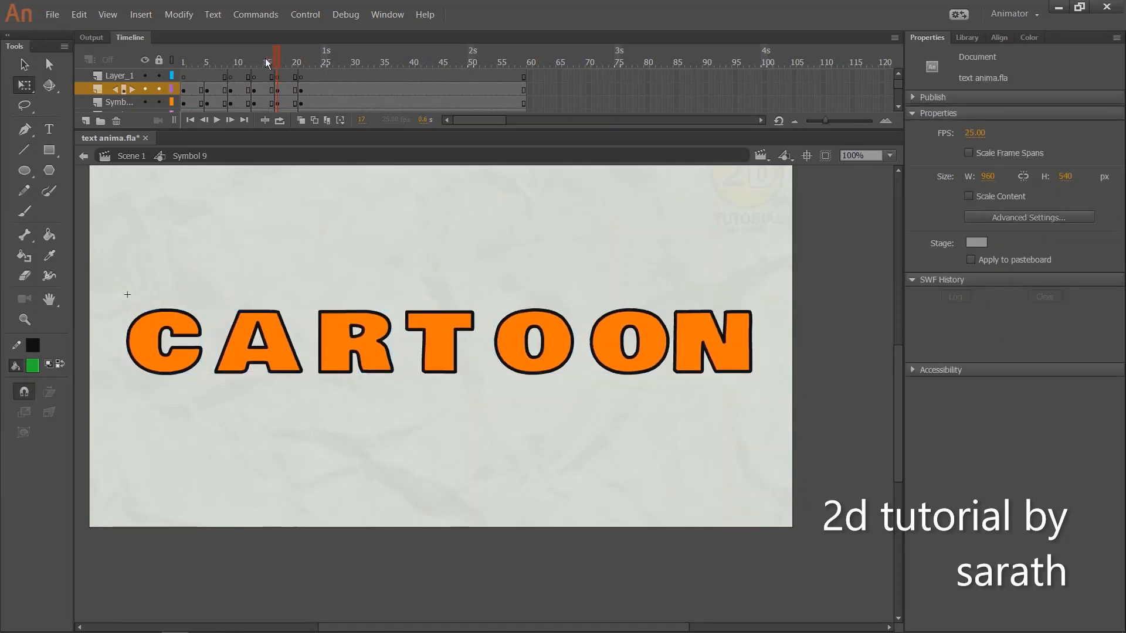
Apply classic tweens to all the letter layers across the keyframes from the start to frame 25
{"action": "left_click_drag", "start_coordinate": [276, 61], "coordinate": [342, 82]}
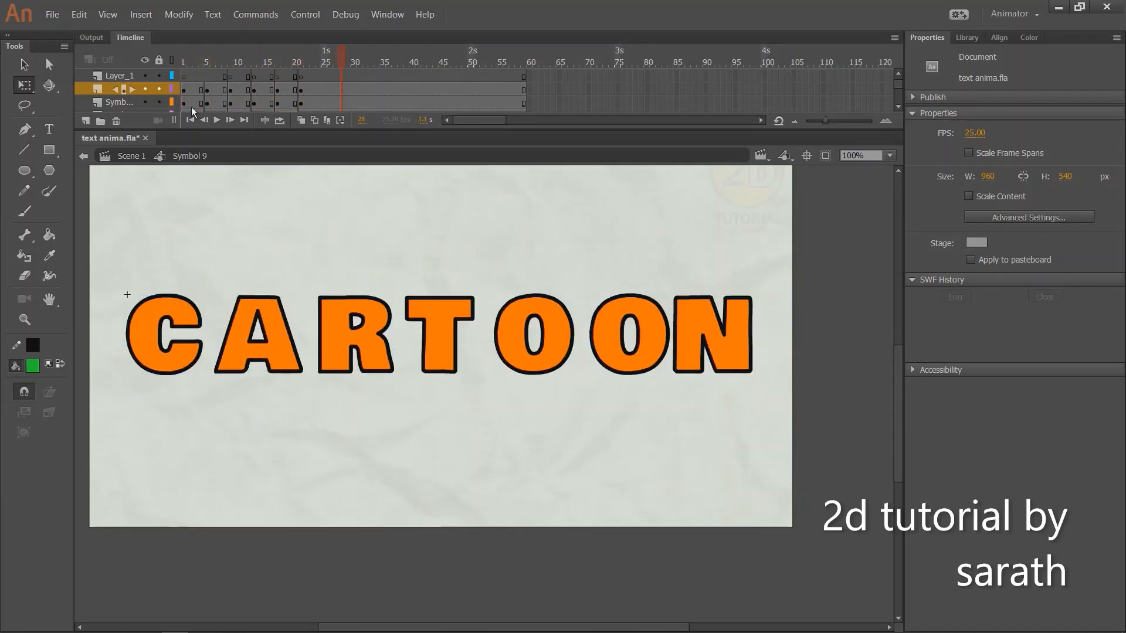
{"action": "left_click_drag", "start_coordinate": [196, 90], "coordinate": [326, 176]}
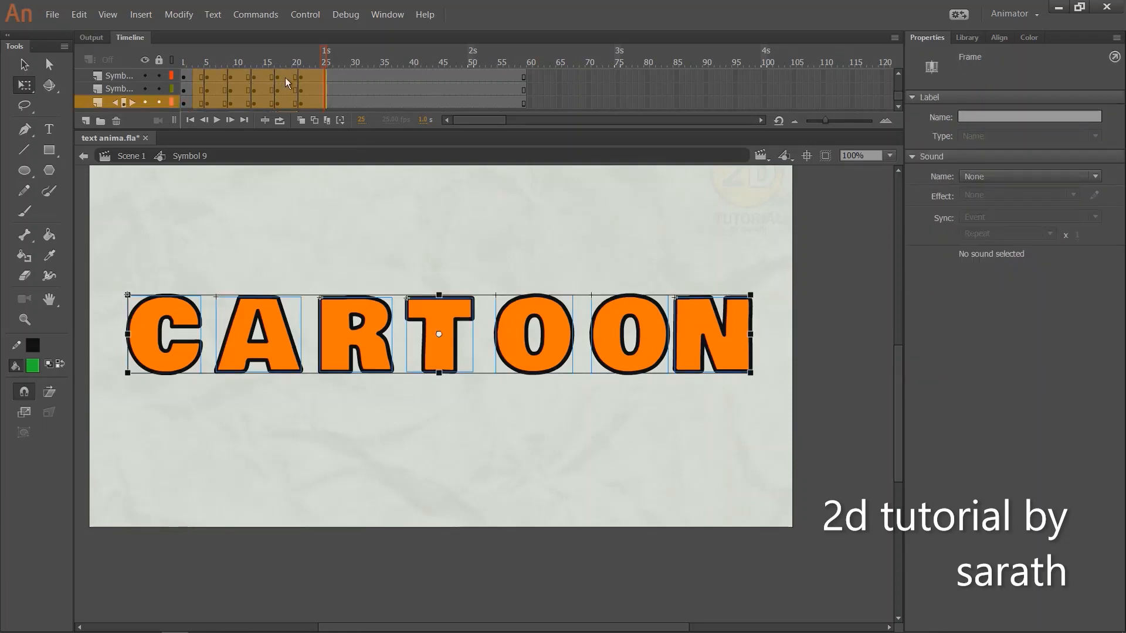
{"action": "right_click", "coordinate": [286, 79]}
{"action": "left_click", "coordinate": [333, 116]}
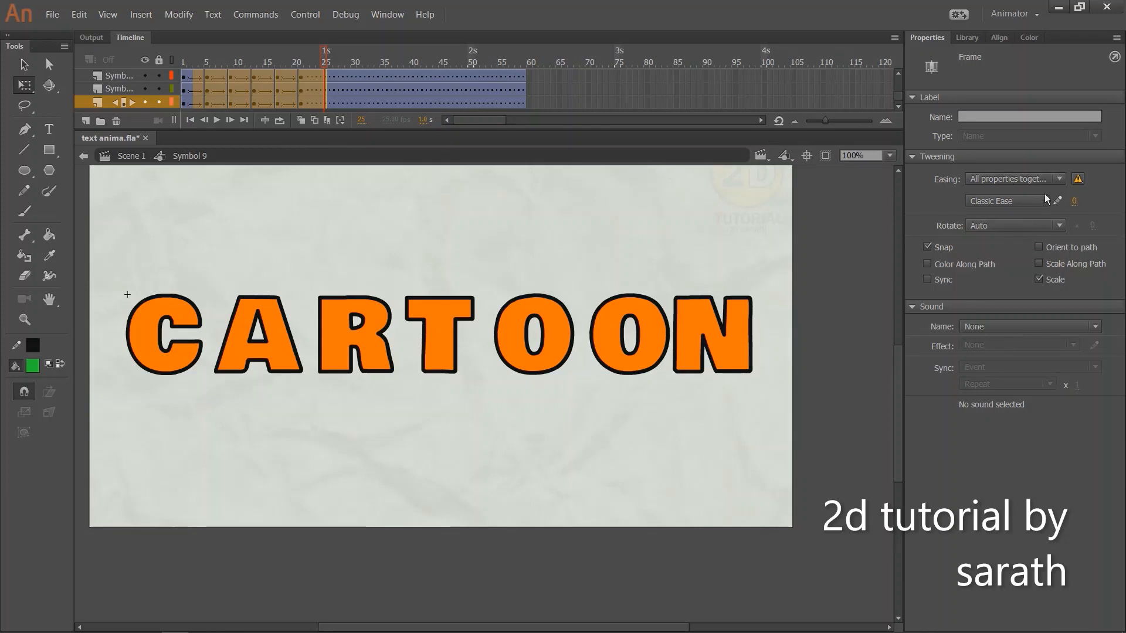
Set the classic ease to -100 for the tweens starting at frame 1 and to 100 for those starting at frame 5
{"action": "mouse_move", "coordinate": [201, 63]}
{"action": "left_mouse_down"}
{"action": "mouse_move", "coordinate": [176, 73]}
{"action": "mouse_move", "coordinate": [203, 42]}
{"action": "left_mouse_up"}
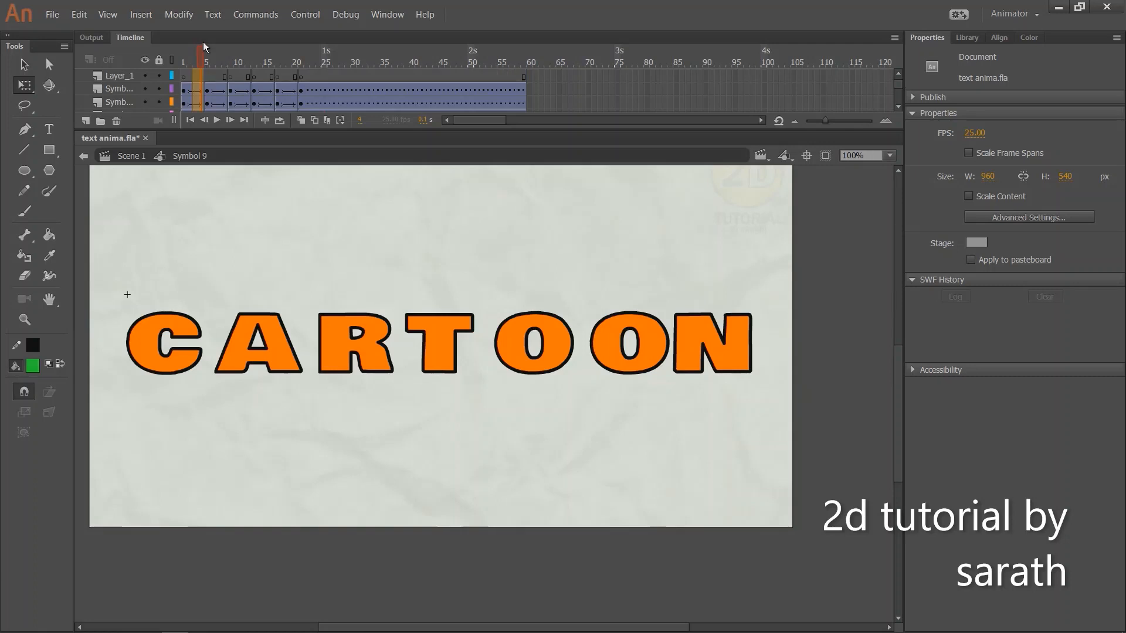
{"action": "left_click", "coordinate": [197, 97]}
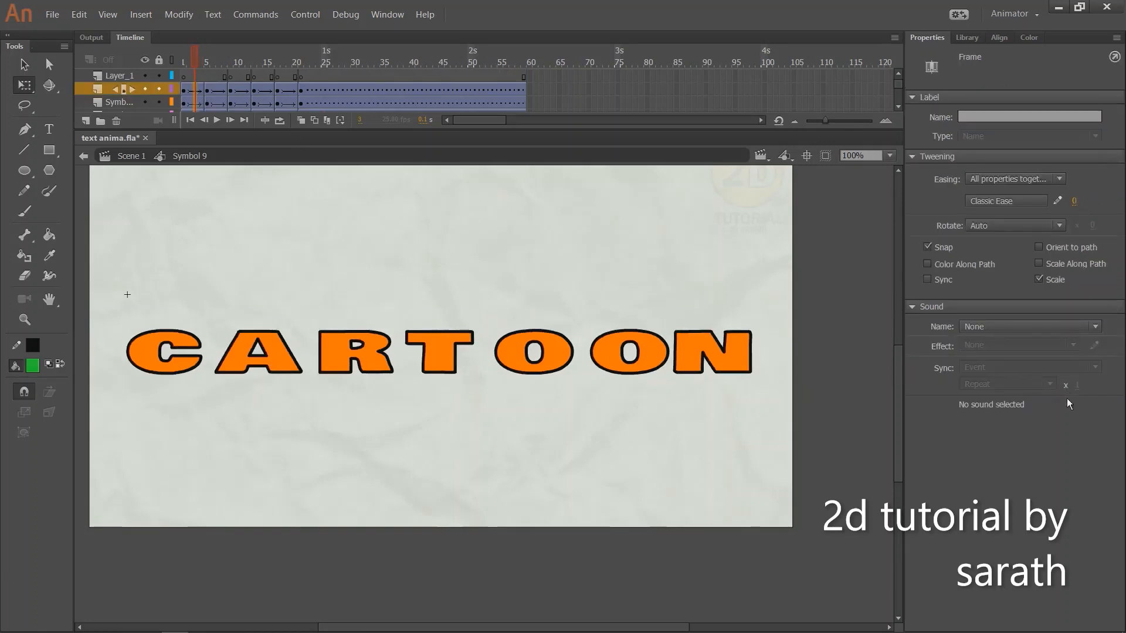
{"action": "left_click_drag", "start_coordinate": [1074, 200], "coordinate": [1081, 382]}
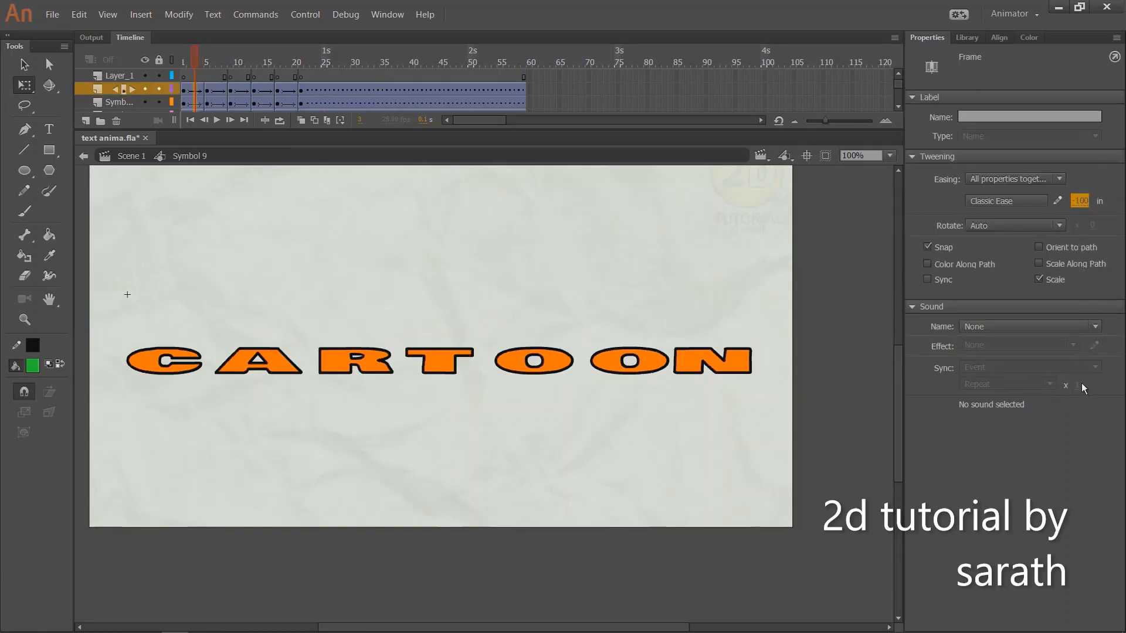
{"action": "left_click", "coordinate": [214, 92]}
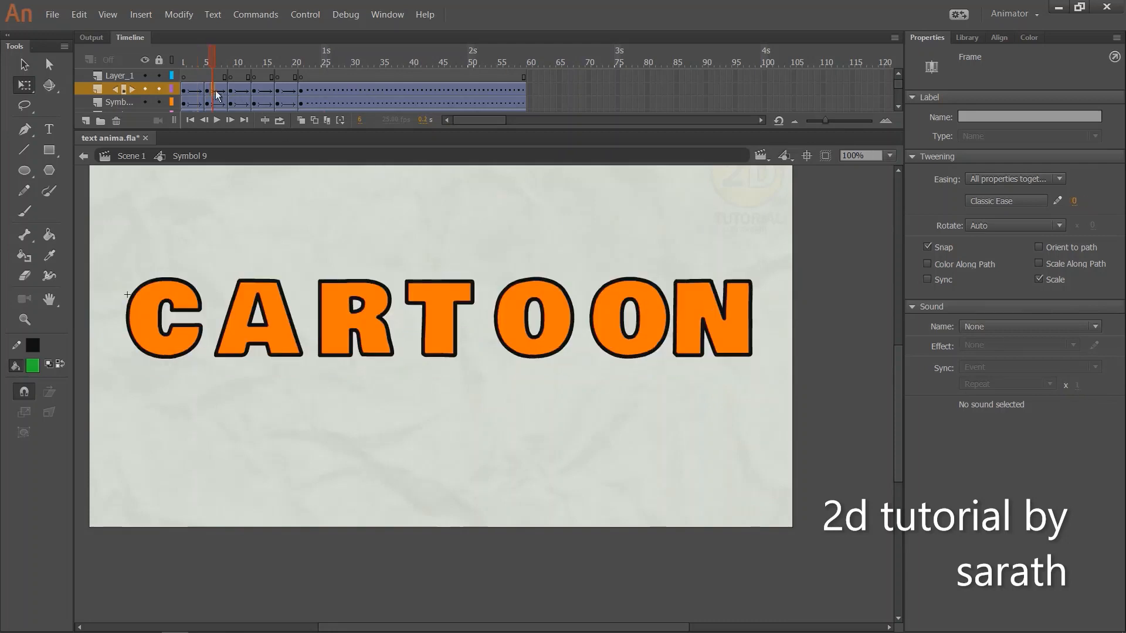
{"action": "left_click_drag", "start_coordinate": [216, 91], "coordinate": [218, 216]}
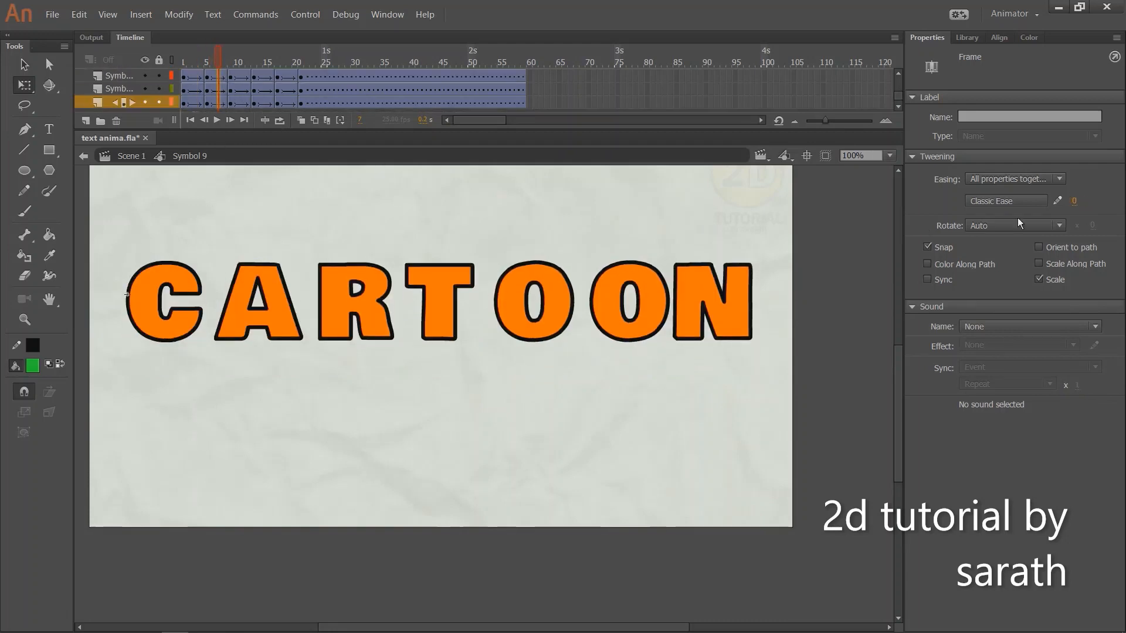
{"action": "left_click_drag", "start_coordinate": [1075, 201], "coordinate": [1090, 135]}
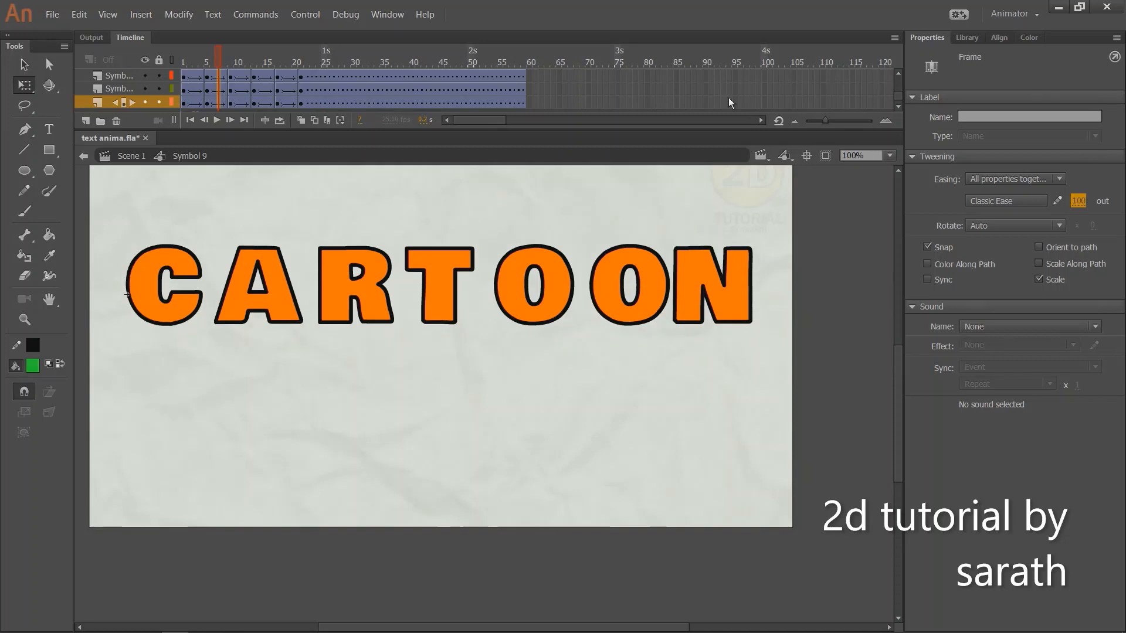
Set the classic ease to -100 for the tweens starting at frame 9 on the letter layers
{"action": "left_click_drag", "start_coordinate": [214, 63], "coordinate": [244, 61]}
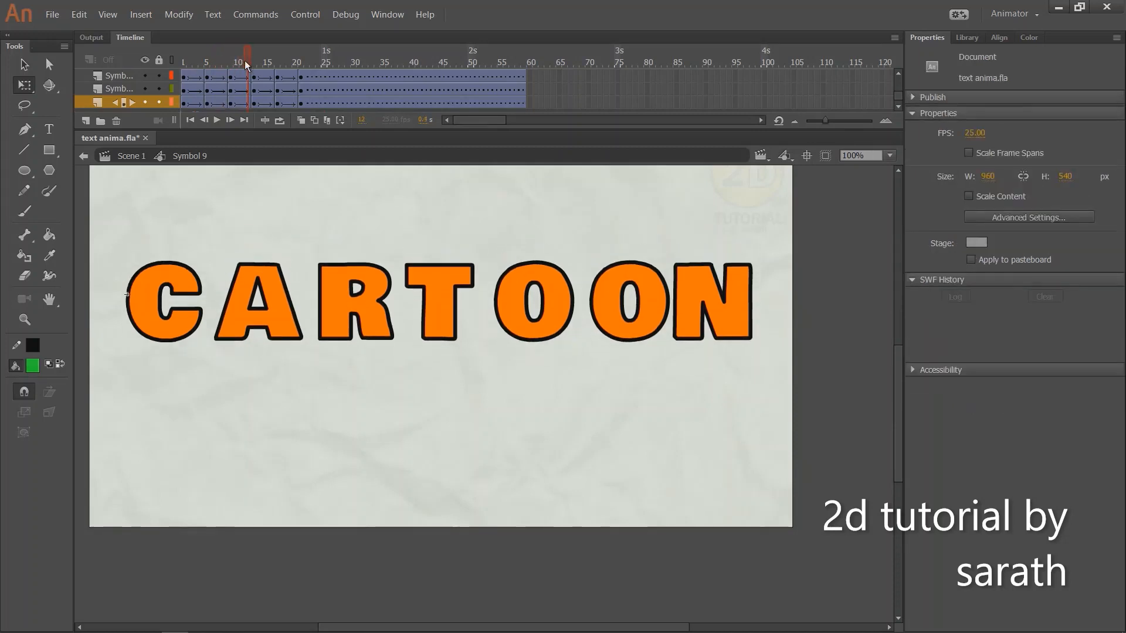
{"action": "mouse_move", "coordinate": [240, 102]}
{"action": "left_mouse_down"}
{"action": "mouse_move", "coordinate": [241, 33]}
{"action": "mouse_move", "coordinate": [244, 93]}
{"action": "left_mouse_up"}
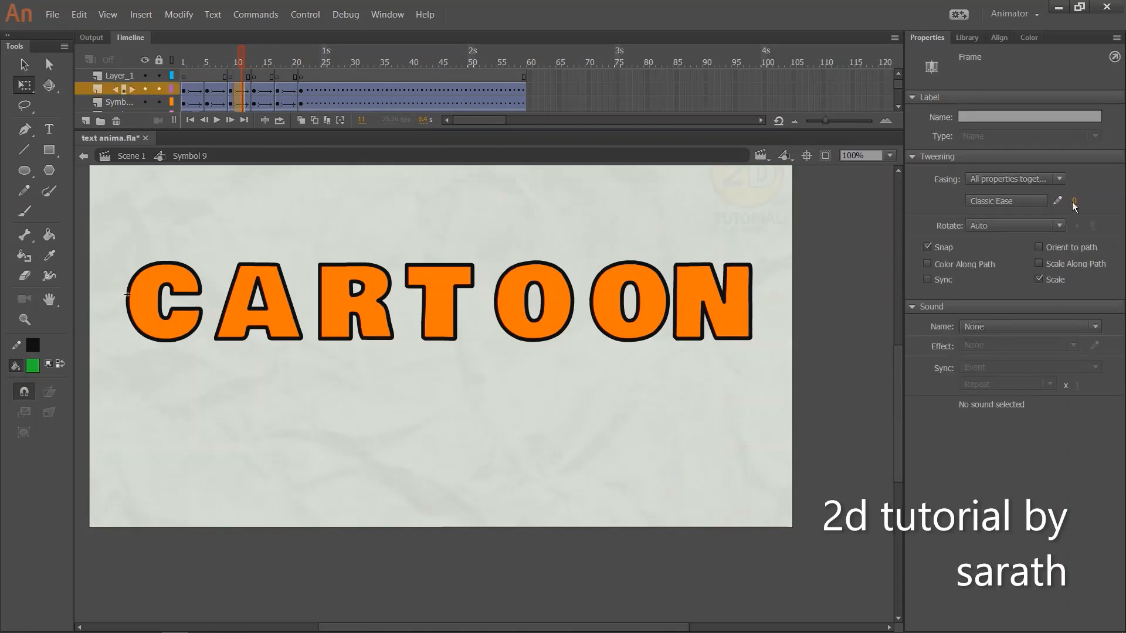
{"action": "left_click_drag", "start_coordinate": [1074, 205], "coordinate": [1068, 466]}
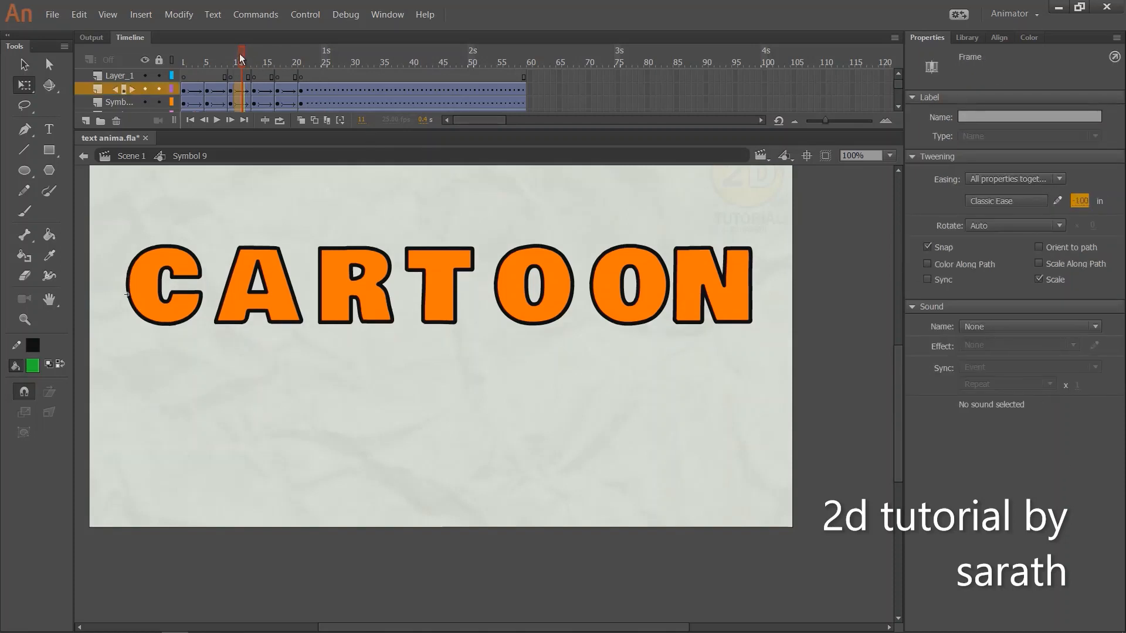
Review the letters' motion from frame 13 onward, play the eased animation, and return to frame 1
{"action": "left_click_drag", "start_coordinate": [239, 54], "coordinate": [288, 60]}
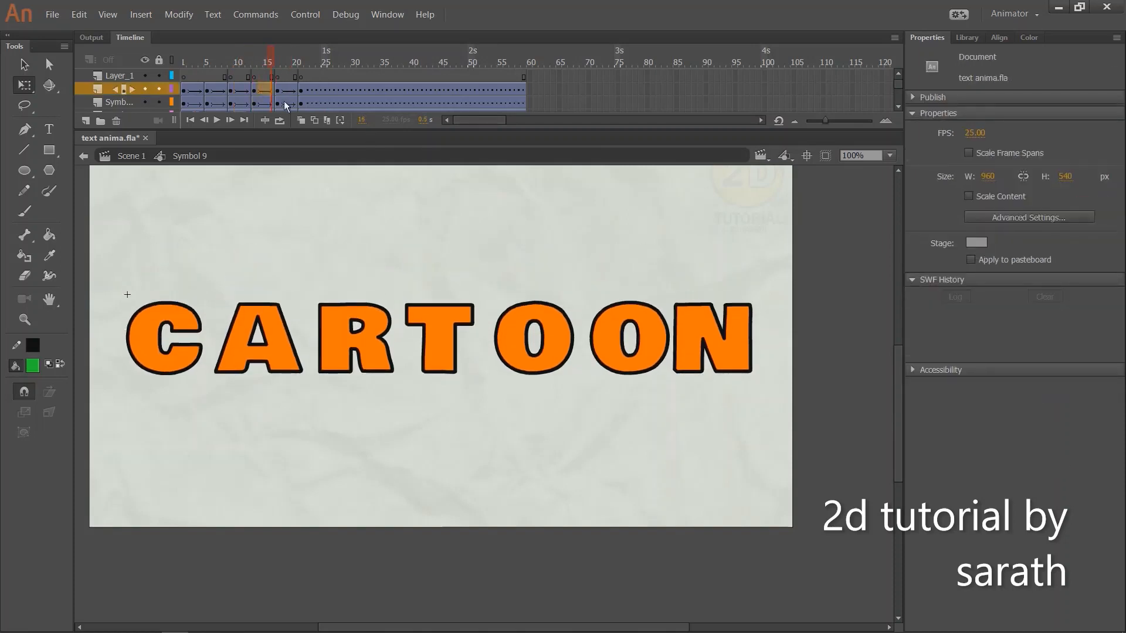
{"action": "left_click", "coordinate": [285, 103]}
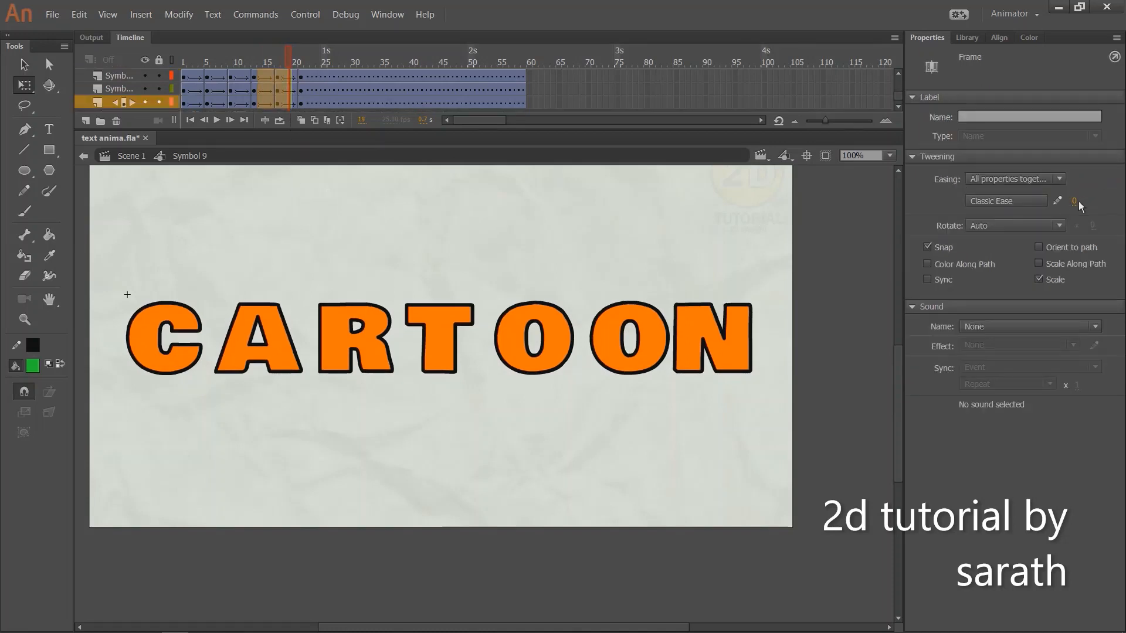
{"action": "key", "text": "Return"}
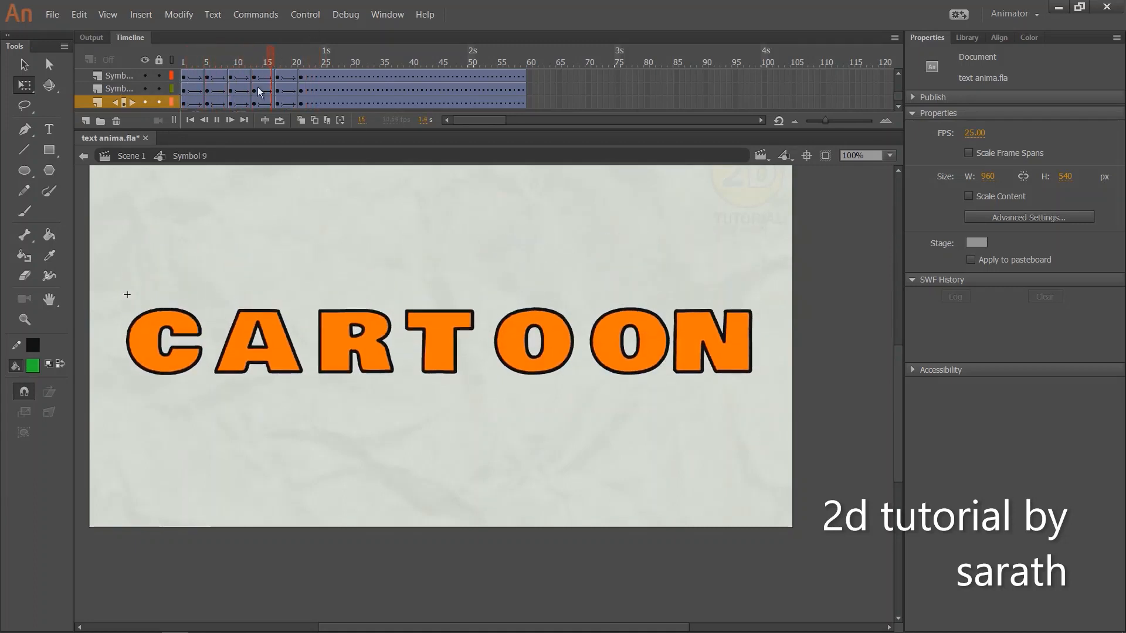
{"action": "left_click_drag", "start_coordinate": [240, 63], "coordinate": [182, 64]}
Select the squashed letters at frame 1 one after another to inspect them, and check the motion around frame 4
{"action": "left_click_drag", "start_coordinate": [148, 315], "coordinate": [215, 399]}
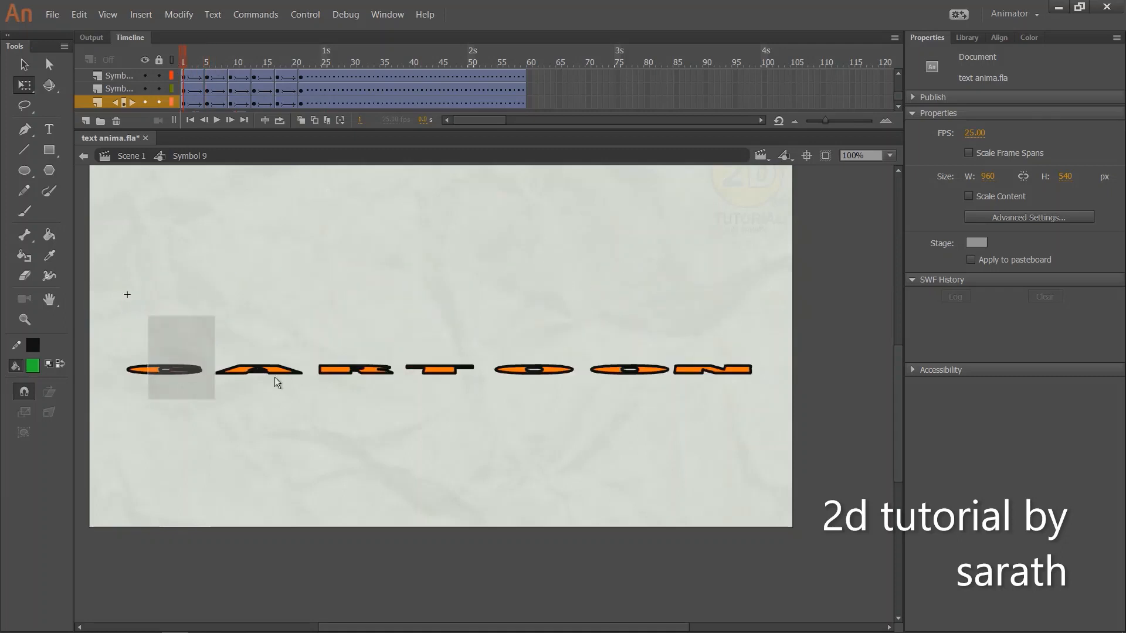
{"action": "left_click_drag", "start_coordinate": [263, 327], "coordinate": [233, 412]}
{"action": "left_click_drag", "start_coordinate": [357, 401], "coordinate": [354, 407]}
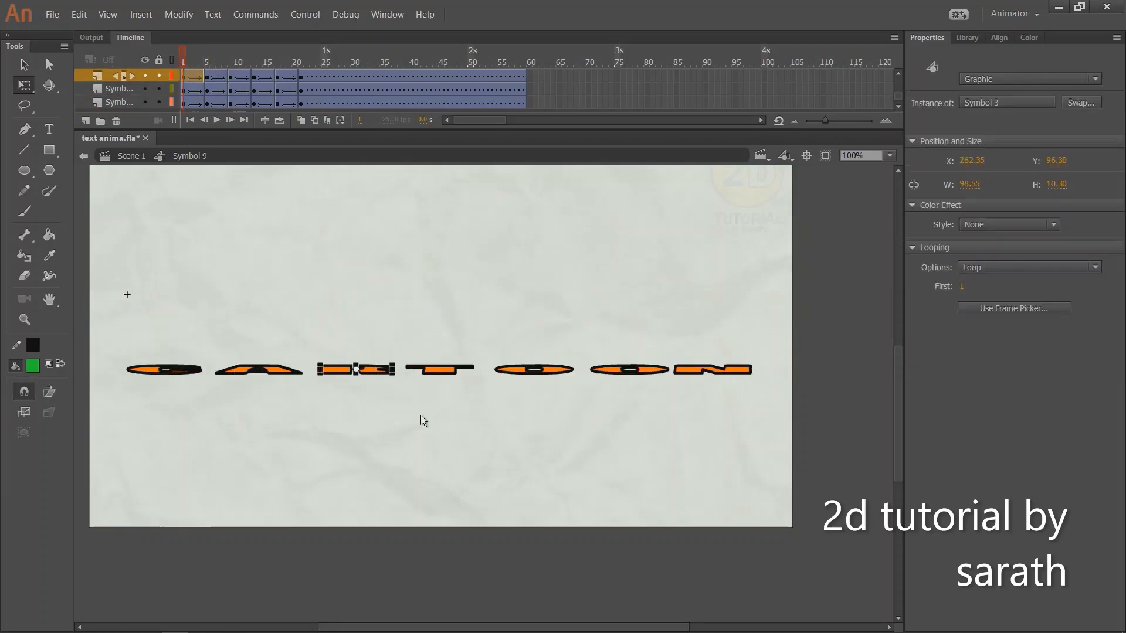
{"action": "left_click_drag", "start_coordinate": [440, 337], "coordinate": [418, 423]}
{"action": "left_click_drag", "start_coordinate": [543, 342], "coordinate": [524, 412]}
{"action": "left_click_drag", "start_coordinate": [630, 335], "coordinate": [612, 409]}
{"action": "left_click_drag", "start_coordinate": [733, 336], "coordinate": [719, 403]}
{"action": "left_click", "coordinate": [198, 65]}
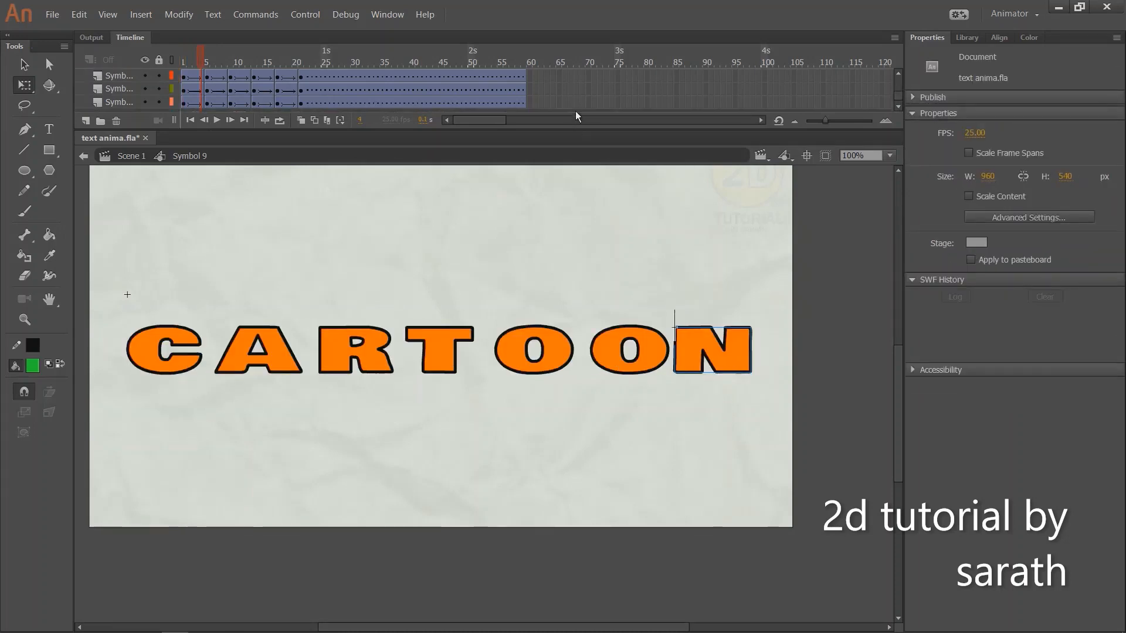
Enlarge the timeline to show all the letter layers and play the animation from the first frame
{"action": "left_click_drag", "start_coordinate": [578, 131], "coordinate": [614, 199]}
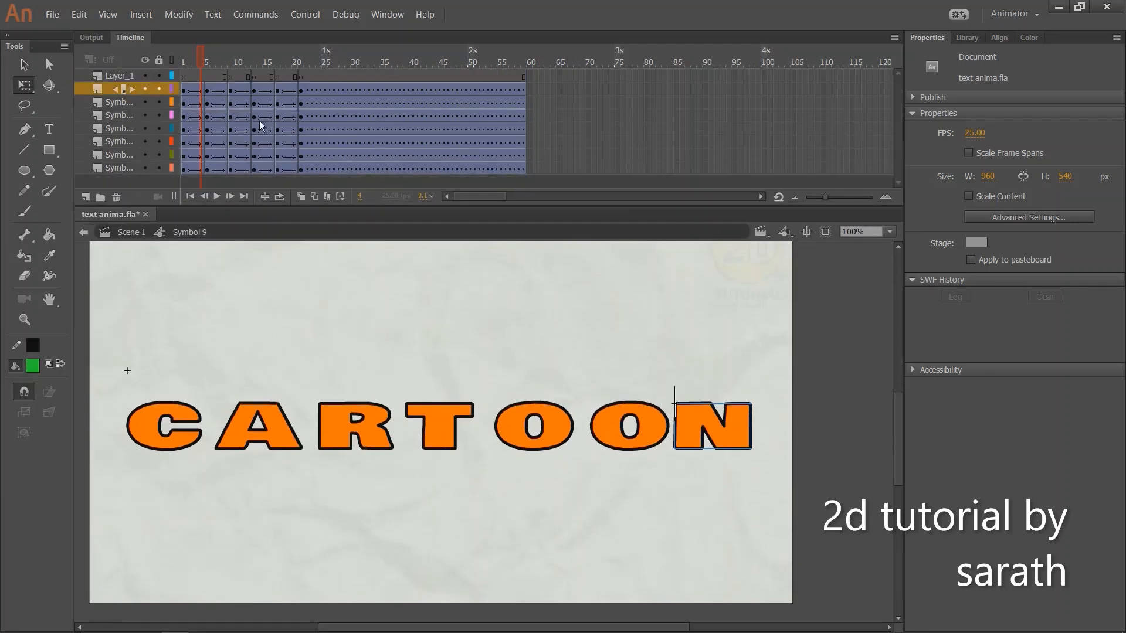
{"action": "key", "text": "shift+comma"}
{"action": "key", "text": "Return"}
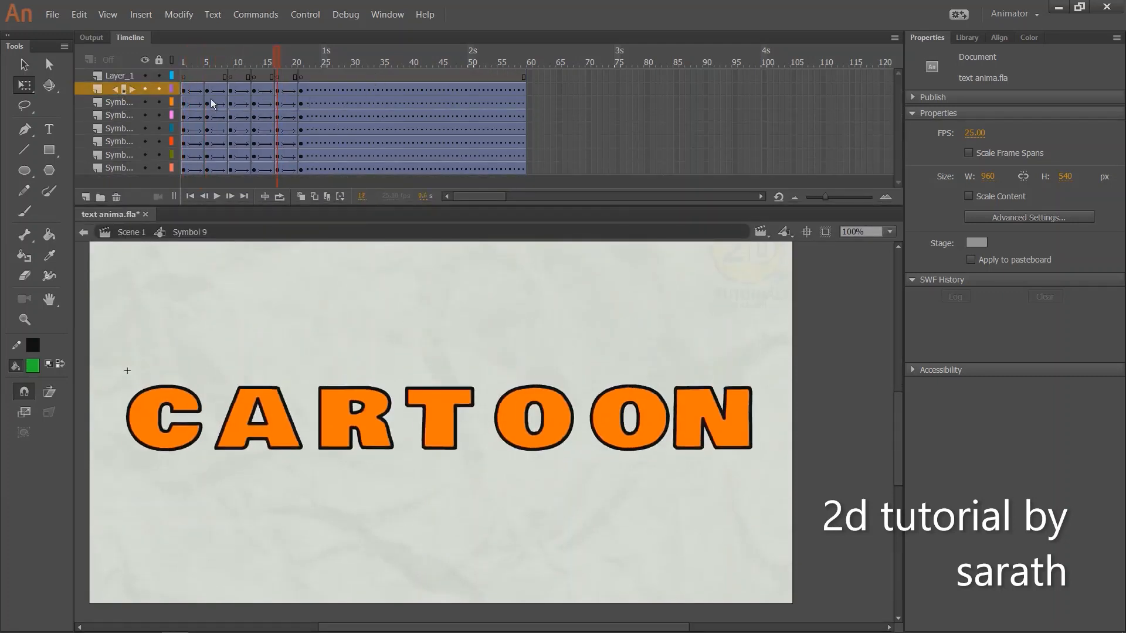
{"action": "key", "text": "shift+comma"}
{"action": "key", "text": "Return"}
Shift the animated frames of every letter layer except the C's three frames later, so they begin at frame 4
{"action": "left_click_drag", "start_coordinate": [185, 154], "coordinate": [300, 76]}
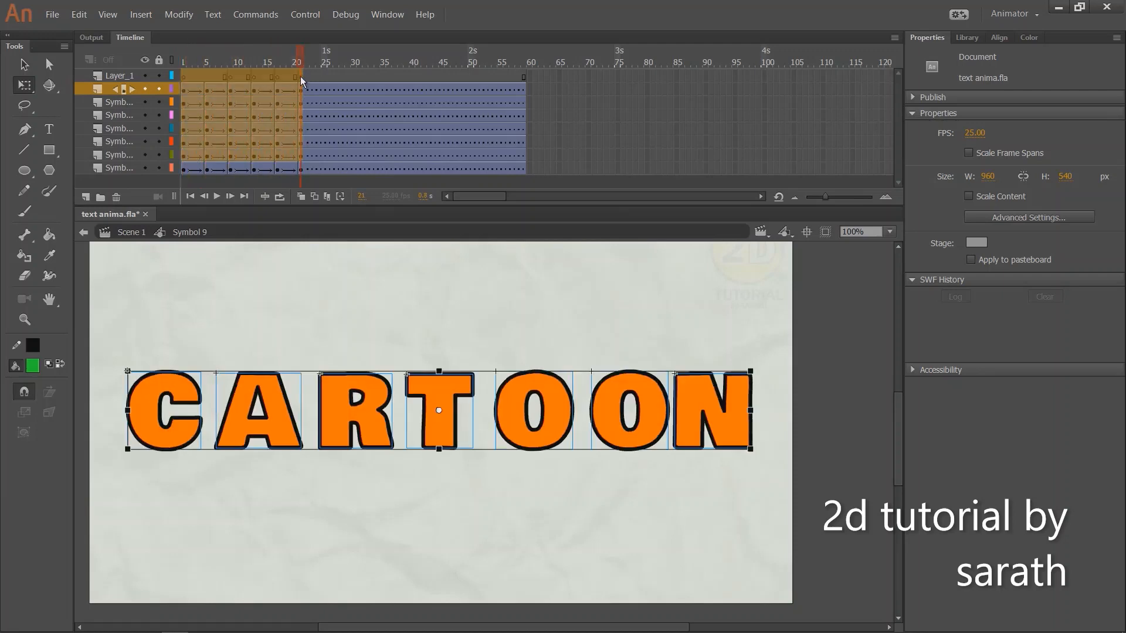
{"action": "left_click_drag", "start_coordinate": [260, 136], "coordinate": [276, 134]}
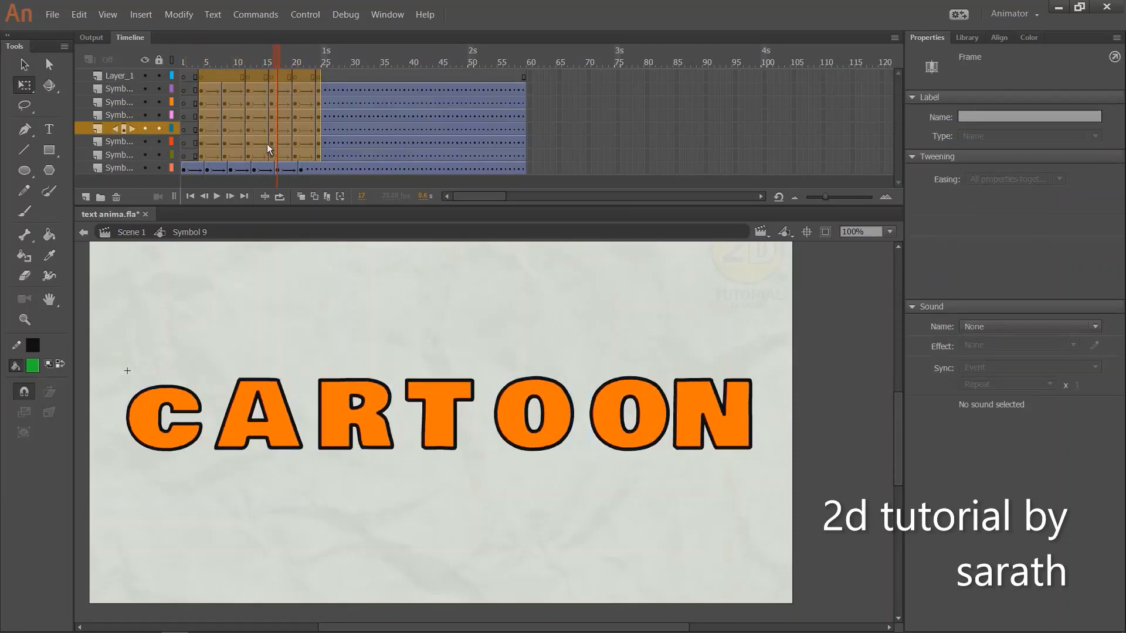
Stagger the remaining letter layers by three more frames each, starting R at frame 7, T at 10, the Os at 13 and 16, and N at 19
{"action": "left_click_drag", "start_coordinate": [199, 144], "coordinate": [332, 61]}
{"action": "left_click_drag", "start_coordinate": [266, 119], "coordinate": [304, 121]}
{"action": "left_click_drag", "start_coordinate": [236, 118], "coordinate": [401, 73]}
{"action": "left_click_drag", "start_coordinate": [305, 113], "coordinate": [326, 114]}
{"action": "left_click_drag", "start_coordinate": [253, 104], "coordinate": [365, 99]}
{"action": "left_click", "coordinate": [254, 91]}
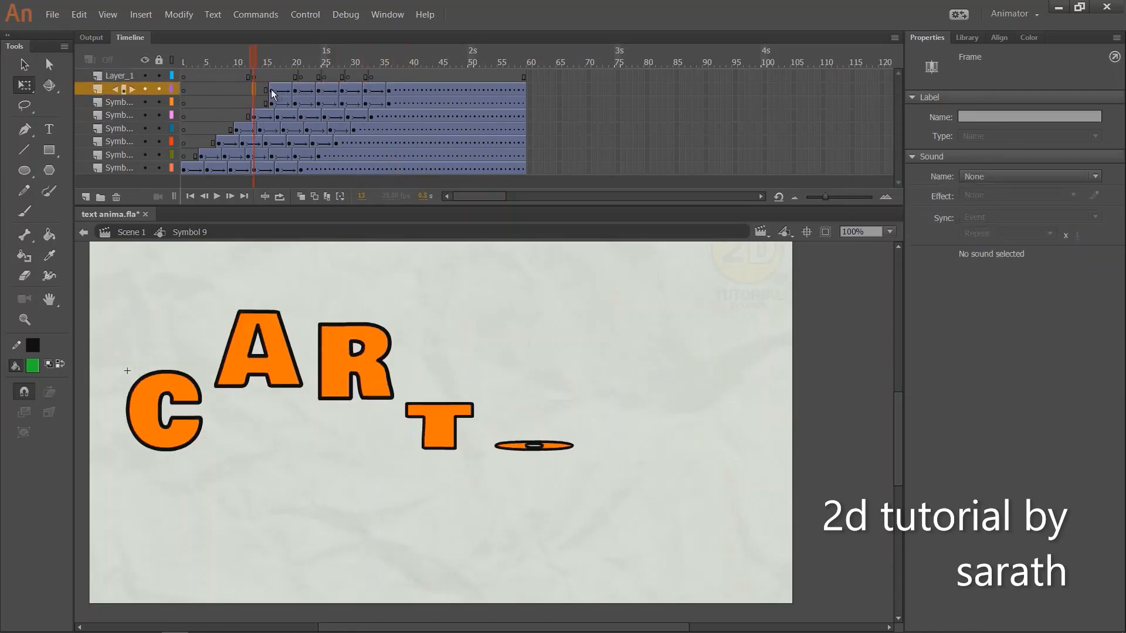
{"action": "left_click_drag", "start_coordinate": [270, 90], "coordinate": [396, 83]}
Play the staggered letter animation and return to frame 1
{"action": "key", "text": "Return"}
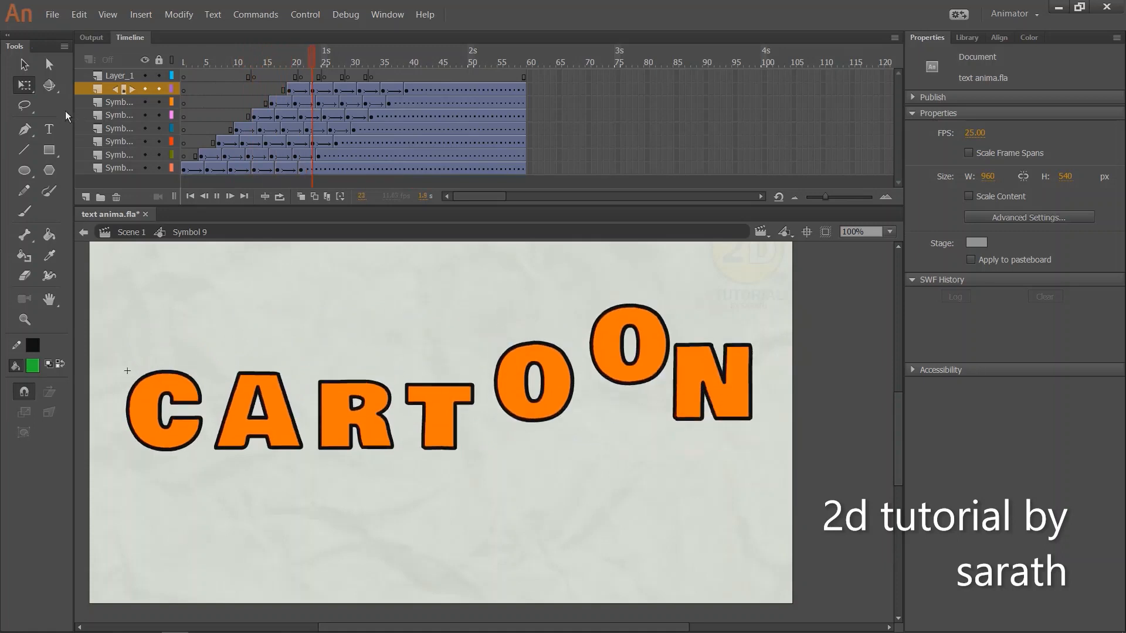
{"action": "key", "text": "Return"}
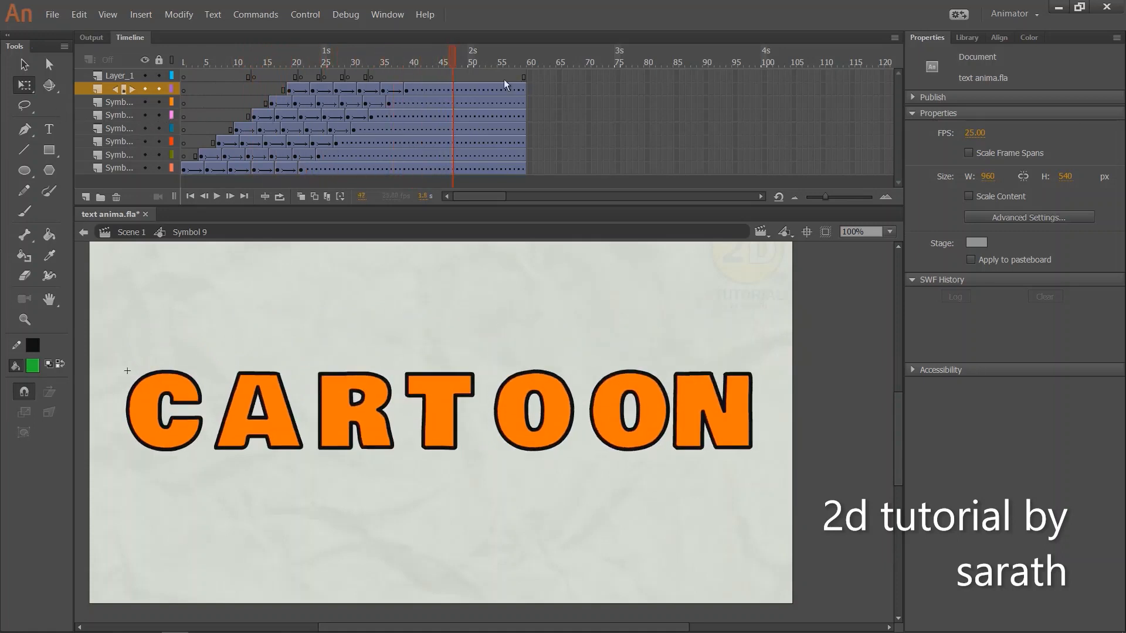
{"action": "left_click_drag", "start_coordinate": [458, 65], "coordinate": [182, 103]}
{"action": "key", "text": "v"}
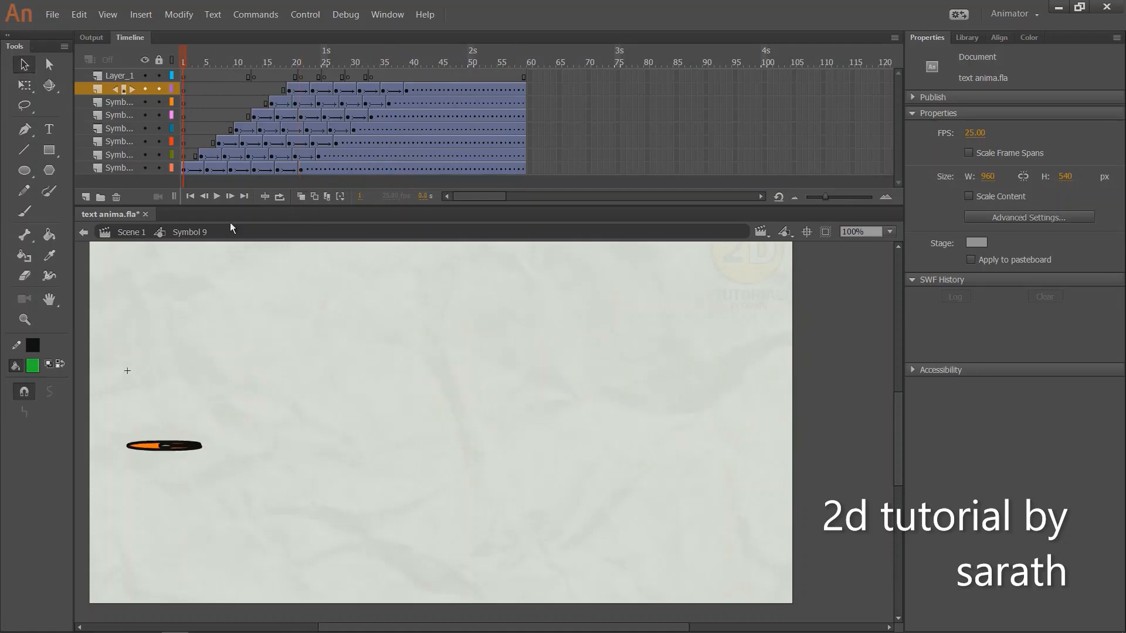
Return to the main scene and extend both of its layers to frame 50
{"action": "left_click", "coordinate": [129, 232]}
{"action": "left_click_drag", "start_coordinate": [244, 75], "coordinate": [470, 90]}
{"action": "key", "text": "F5"}
Play the text animation in the main scene, test the movie in its preview window, and play the scene again
{"action": "left_click_drag", "start_coordinate": [387, 64], "coordinate": [182, 83]}
{"action": "key", "text": "Return"}
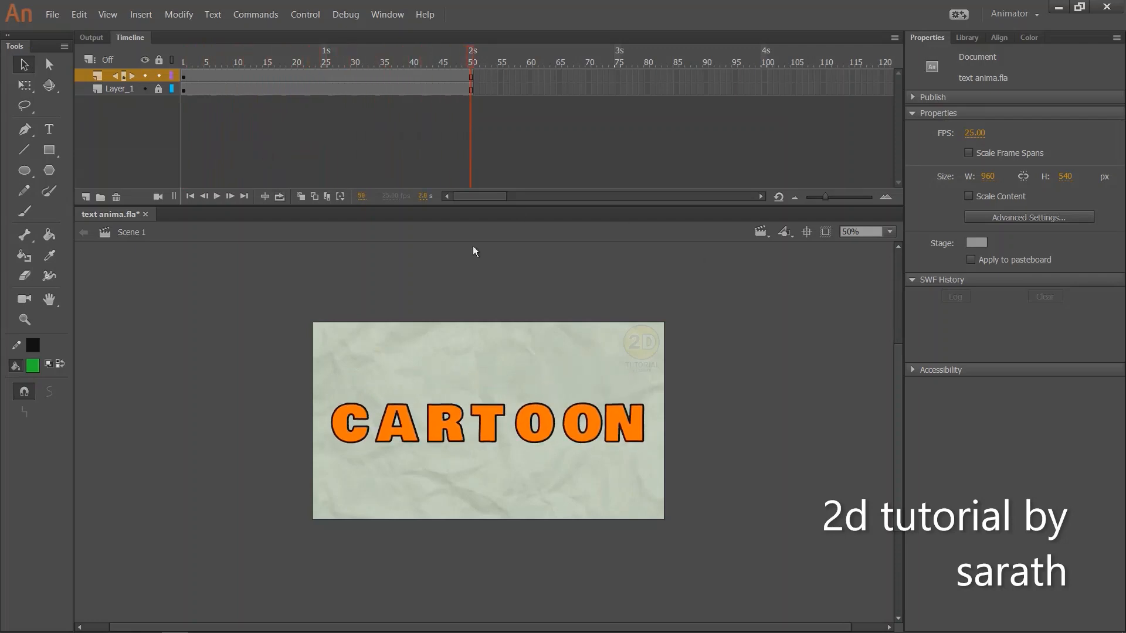
{"action": "key", "text": "ctrl+Return"}
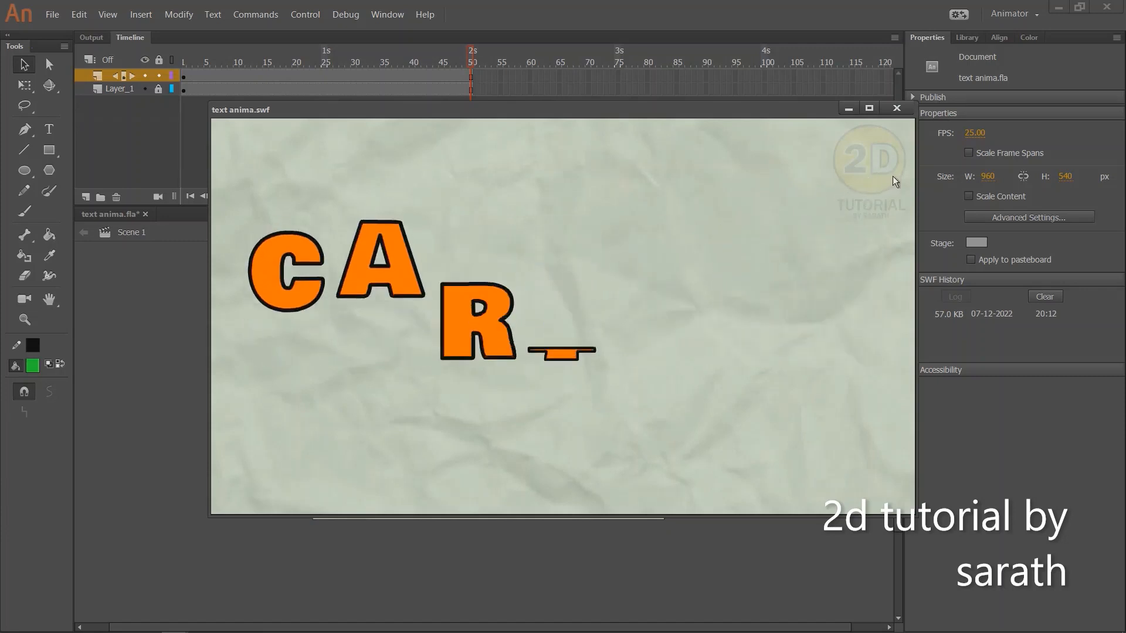
{"action": "left_click", "coordinate": [897, 108]}
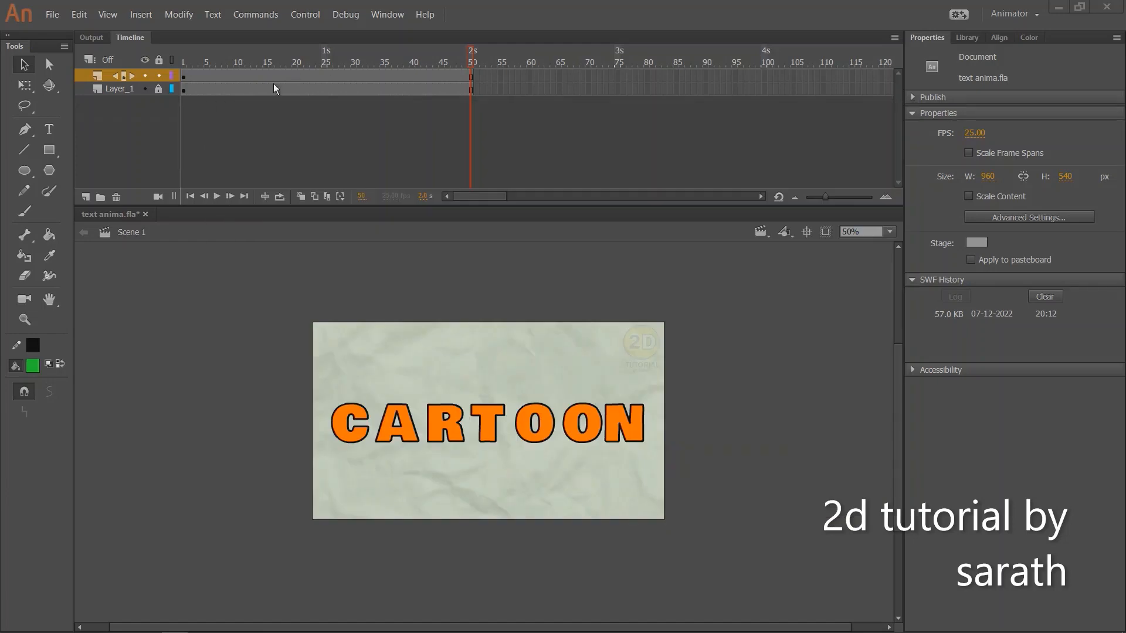
{"action": "left_click", "coordinate": [270, 85]}
{"action": "key", "text": "Return"}
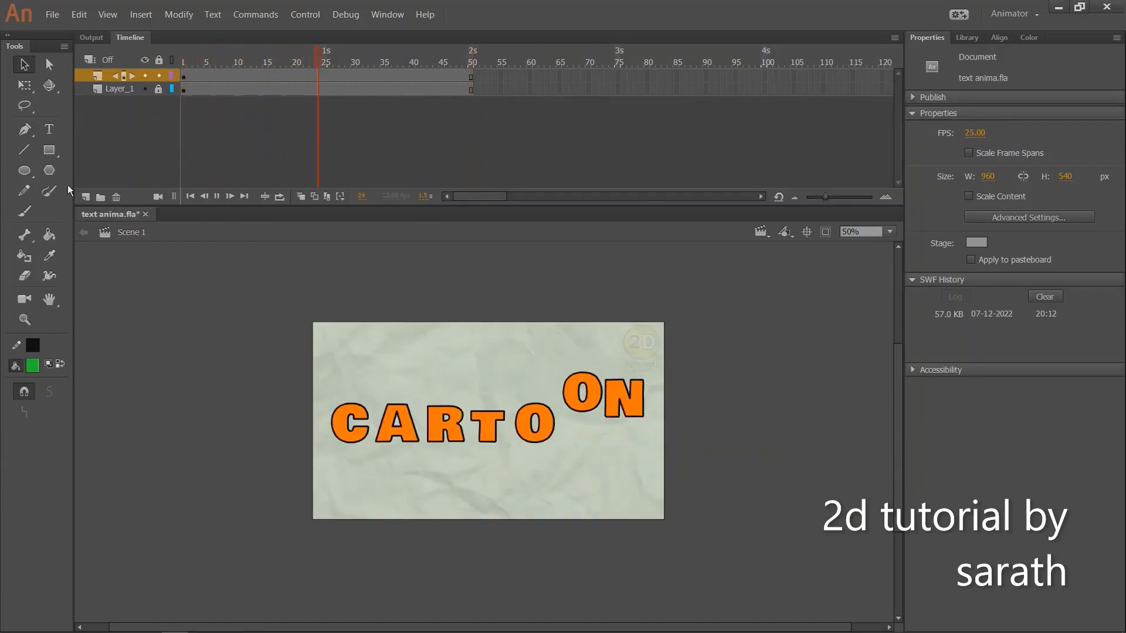